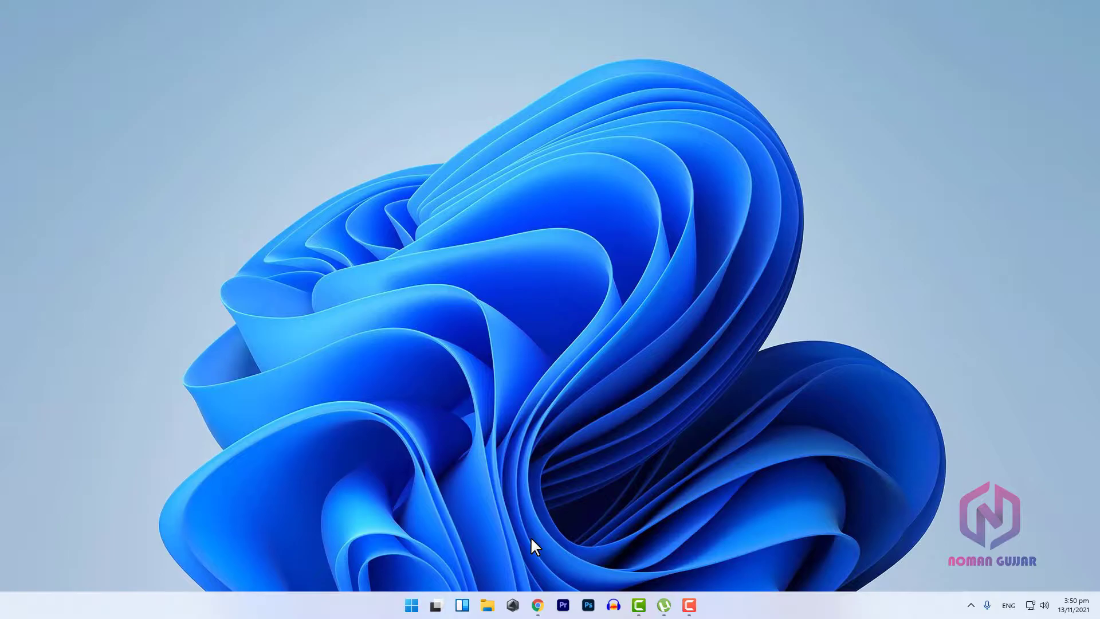
Subscribe to the YouTube channel open in Chrome and set its notifications to All.
{"action": "left_click", "coordinate": [536, 603]}
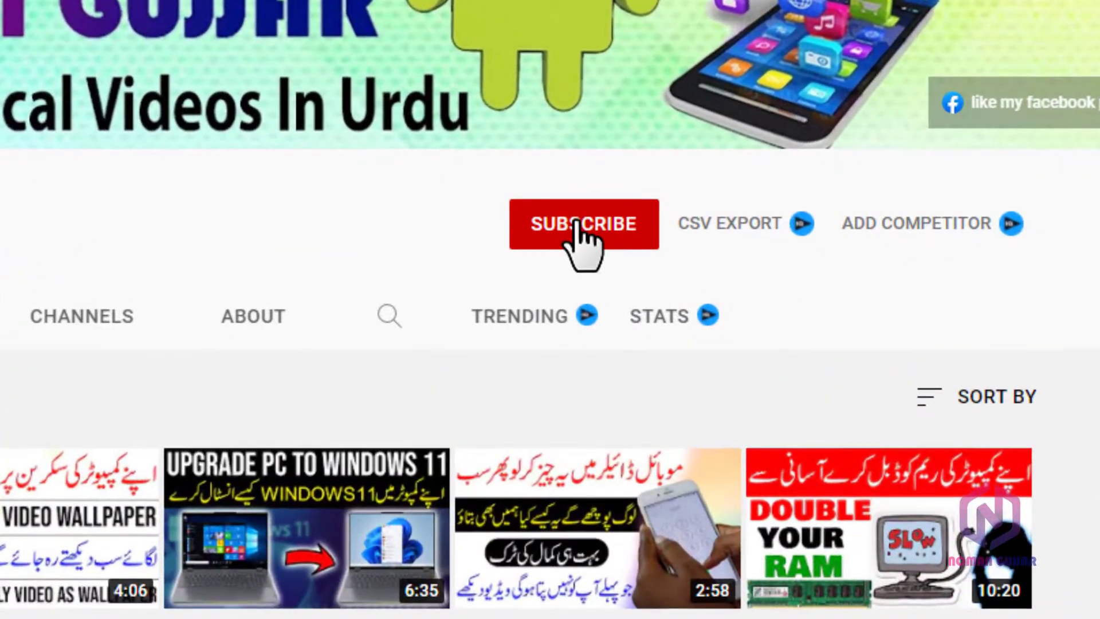
{"action": "left_click", "coordinate": [576, 223]}
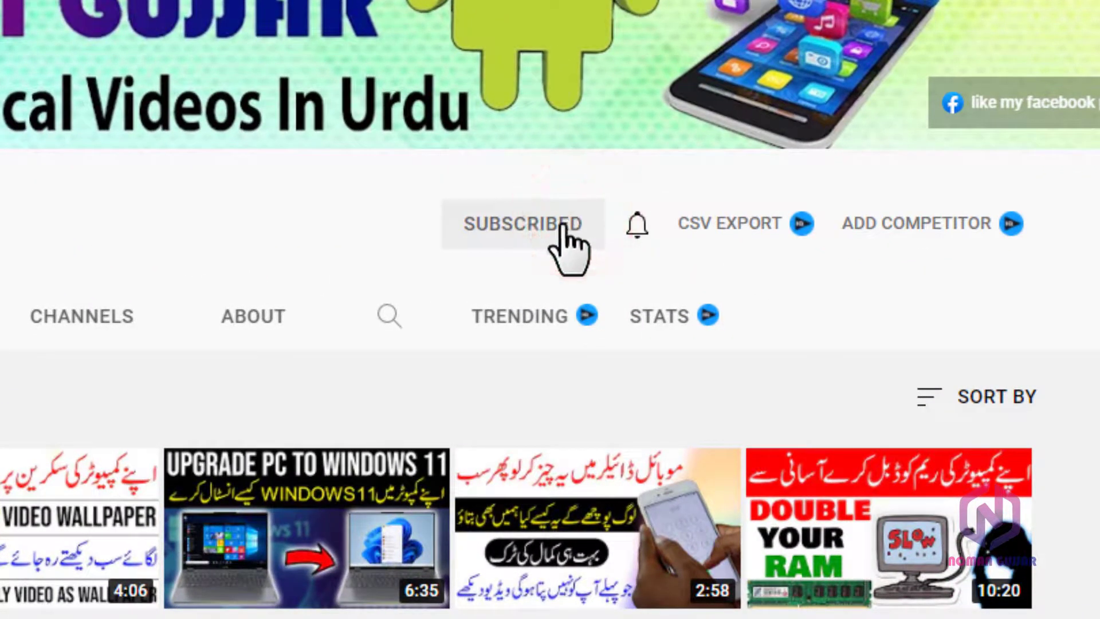
{"action": "left_click", "coordinate": [635, 226]}
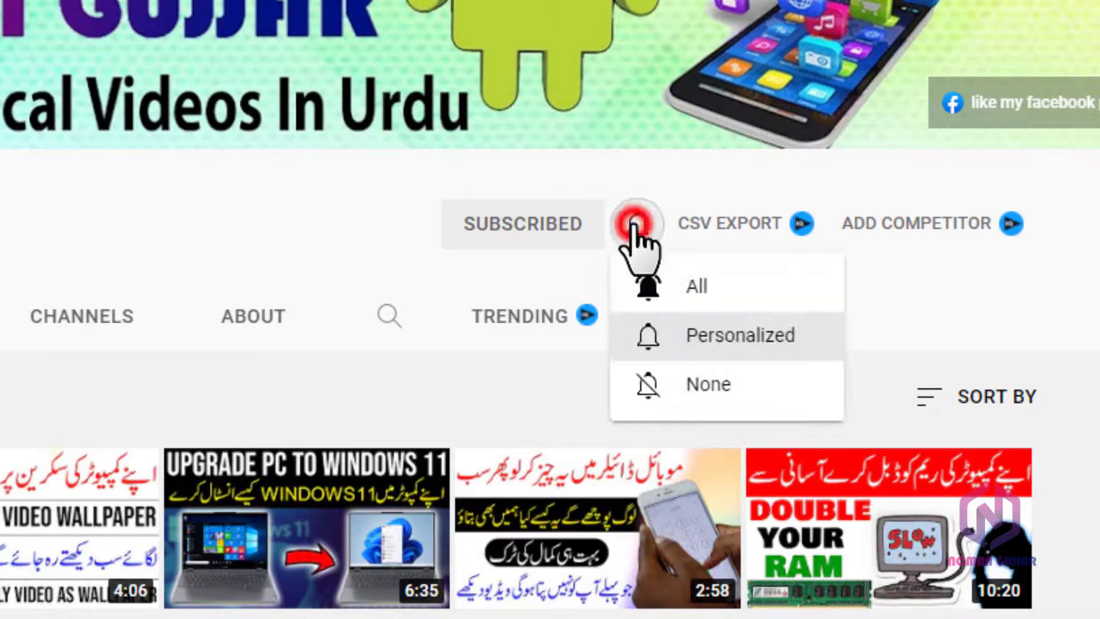
{"action": "left_click", "coordinate": [711, 292]}
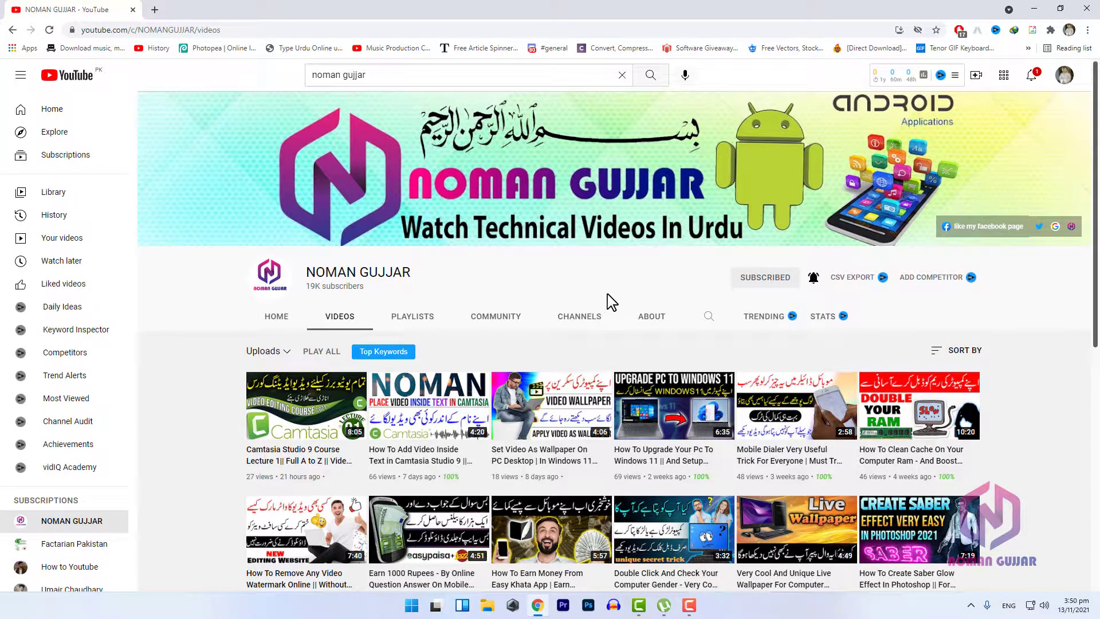
Switch to Camtasia and import the gameplay video androidemulatoren.exe 2021.09.13 - 04.42.47.03 from the Videos folder into the media bin.
{"action": "mouse_move", "coordinate": [300, 412]}
{"action": "left_click", "coordinate": [1027, 9]}
{"action": "left_click", "coordinate": [639, 605]}
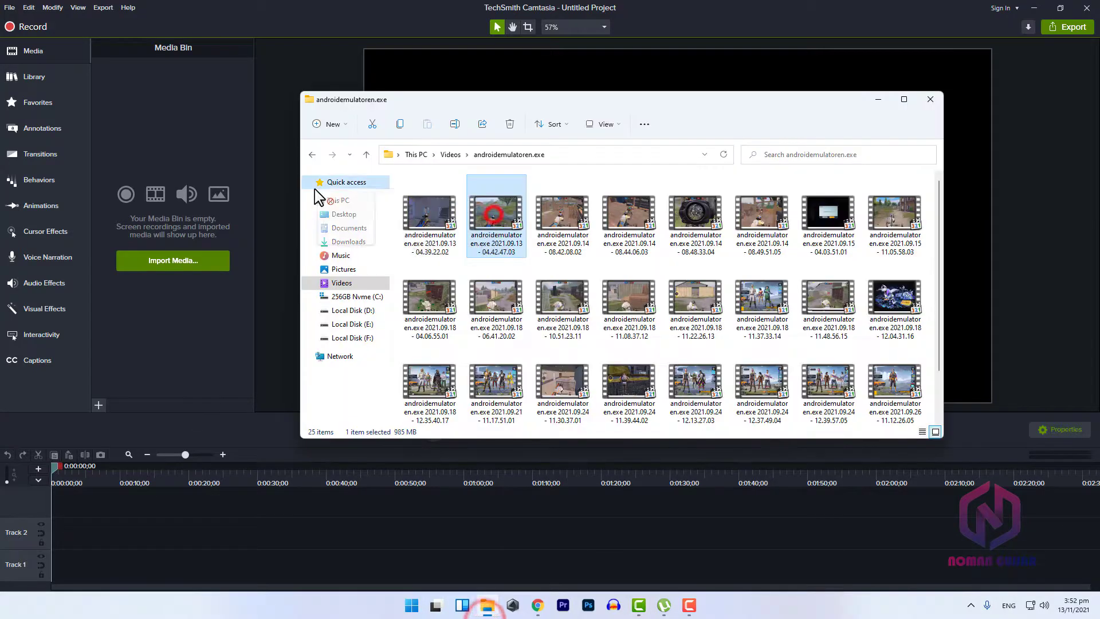
{"action": "left_click_drag", "start_coordinate": [319, 196], "coordinate": [201, 194]}
{"action": "left_click", "coordinate": [876, 99]}
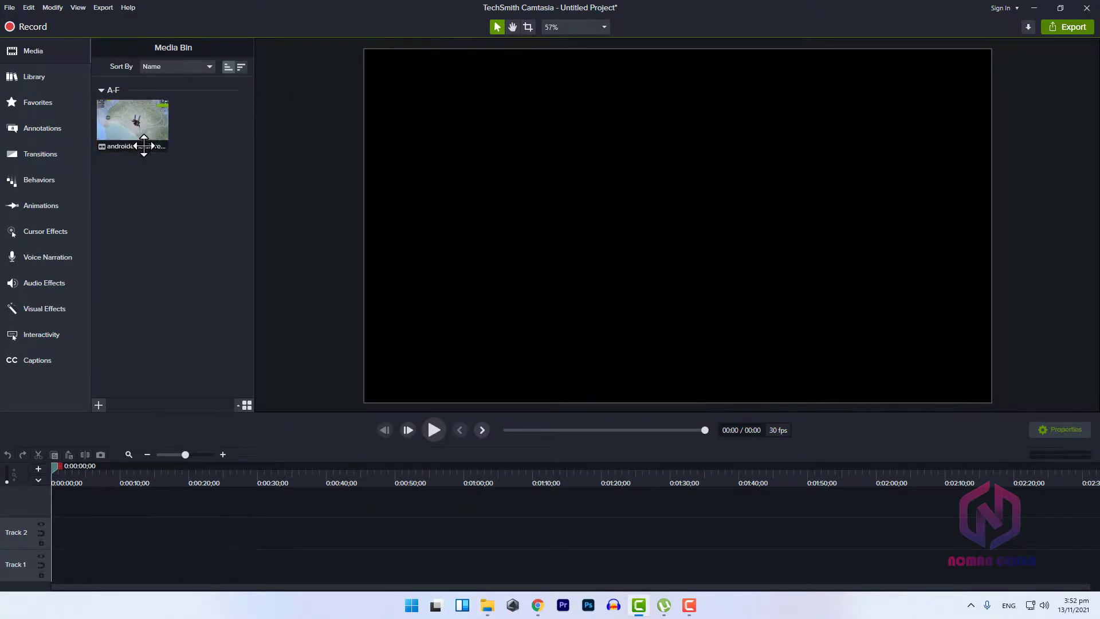
Place the imported gameplay video on Track 1 and convert the entire project to 60 FPS.
{"action": "left_click", "coordinate": [120, 129]}
{"action": "left_click_drag", "start_coordinate": [120, 128], "coordinate": [142, 539]}
{"action": "left_click_drag", "start_coordinate": [143, 423], "coordinate": [102, 558]}
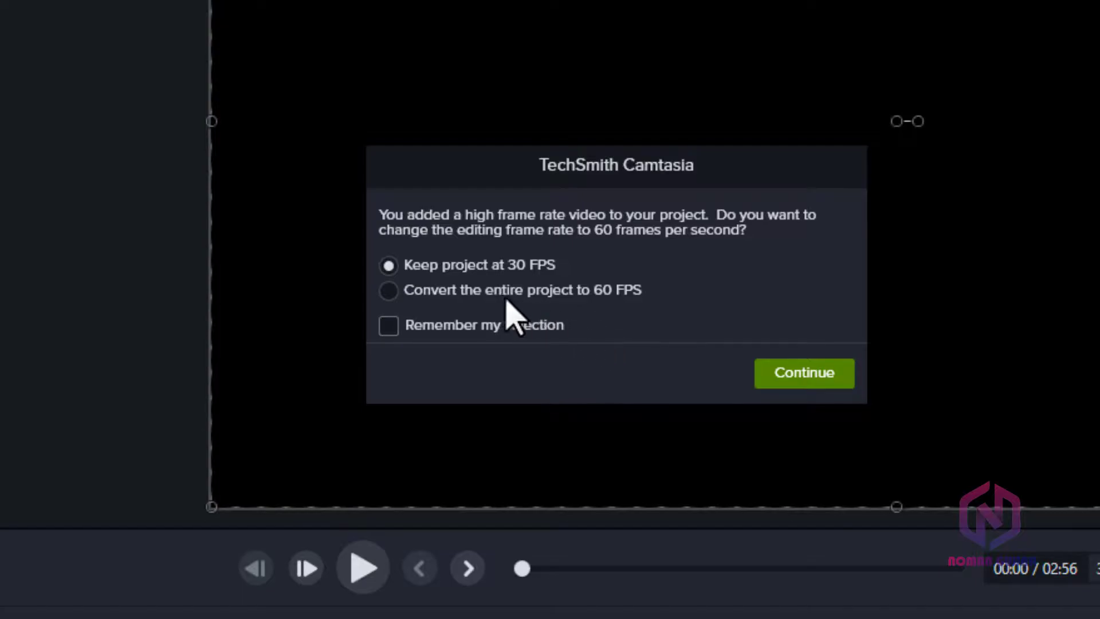
{"action": "left_click", "coordinate": [391, 291]}
{"action": "left_click", "coordinate": [790, 370]}
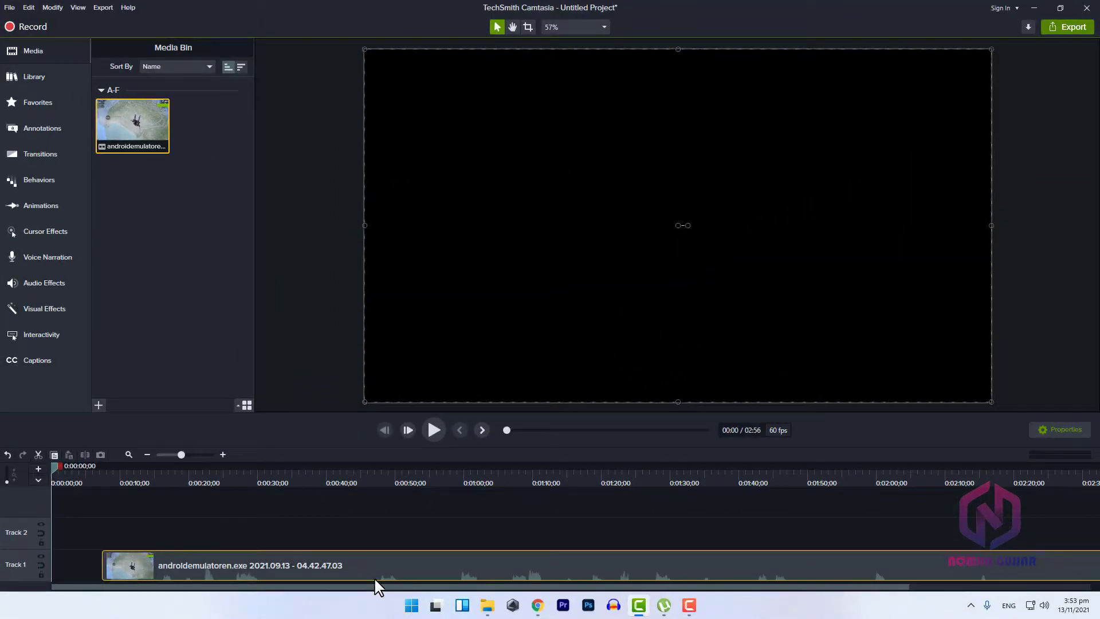
Move the clip to the start of Track 1 and scrub through it, returning the playhead to 0:00:00;00.
{"action": "left_click", "coordinate": [379, 574]}
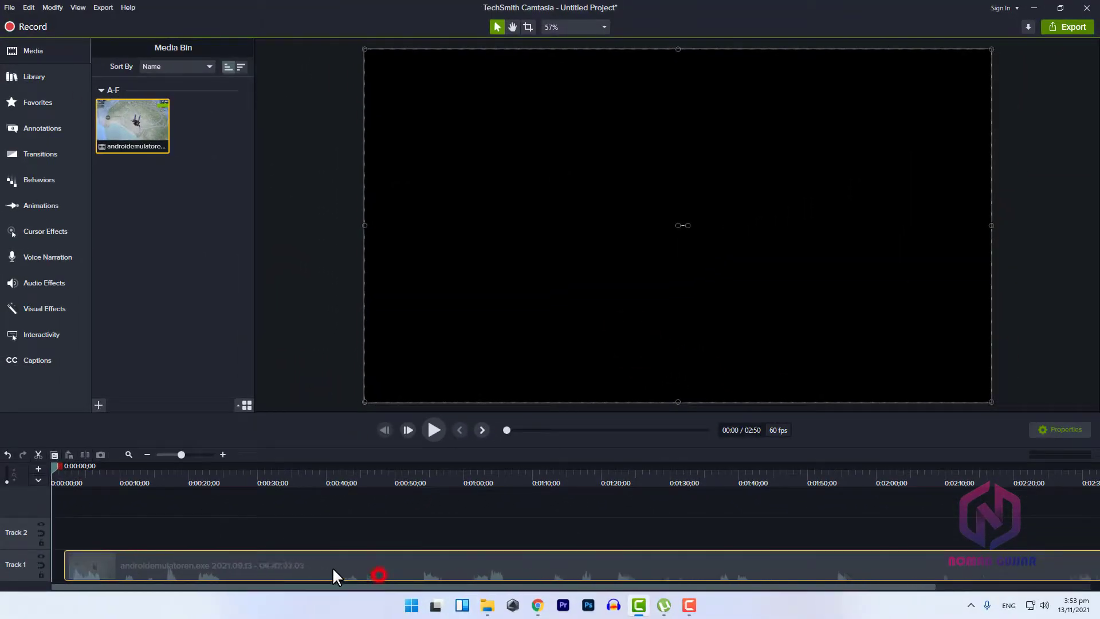
{"action": "left_click_drag", "start_coordinate": [249, 474], "coordinate": [532, 537]}
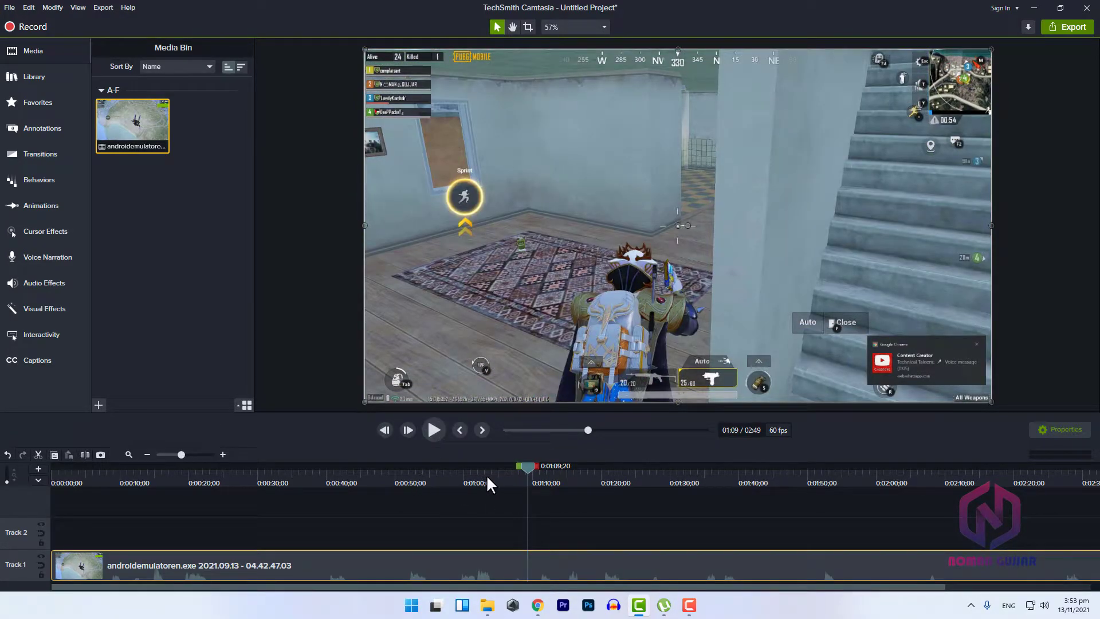
{"action": "left_click_drag", "start_coordinate": [486, 468], "coordinate": [29, 556]}
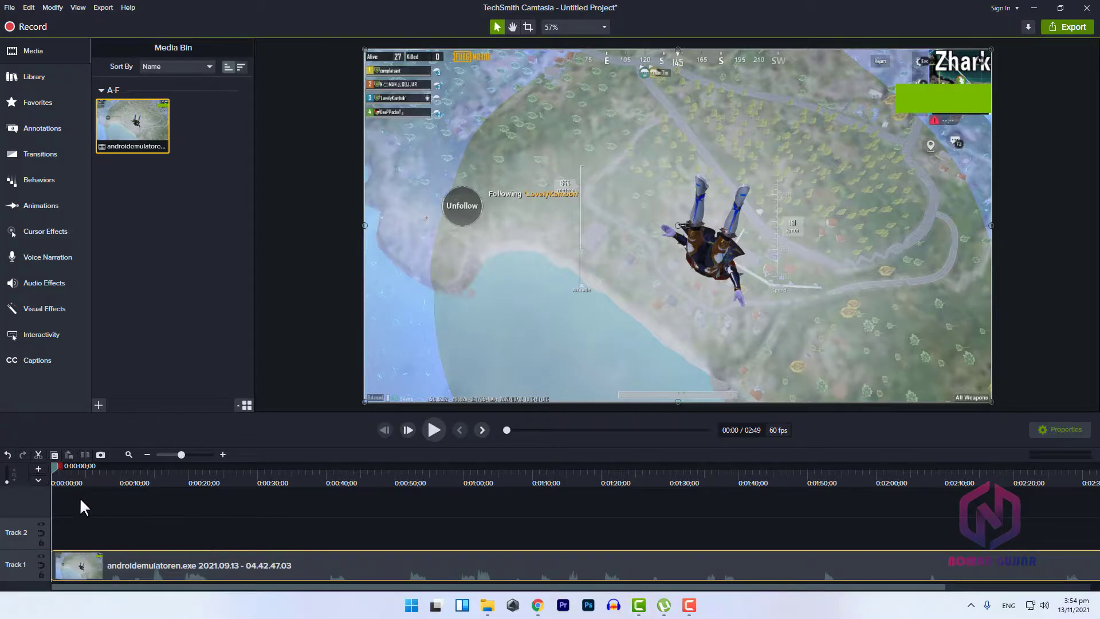
Cut the range from the start to 0:00:05;55 out of the timeline, and undo the cut.
{"action": "mouse_move", "coordinate": [81, 480]}
{"action": "left_mouse_down"}
{"action": "mouse_move", "coordinate": [108, 490]}
{"action": "mouse_move", "coordinate": [82, 492]}
{"action": "mouse_move", "coordinate": [91, 494]}
{"action": "left_mouse_up"}
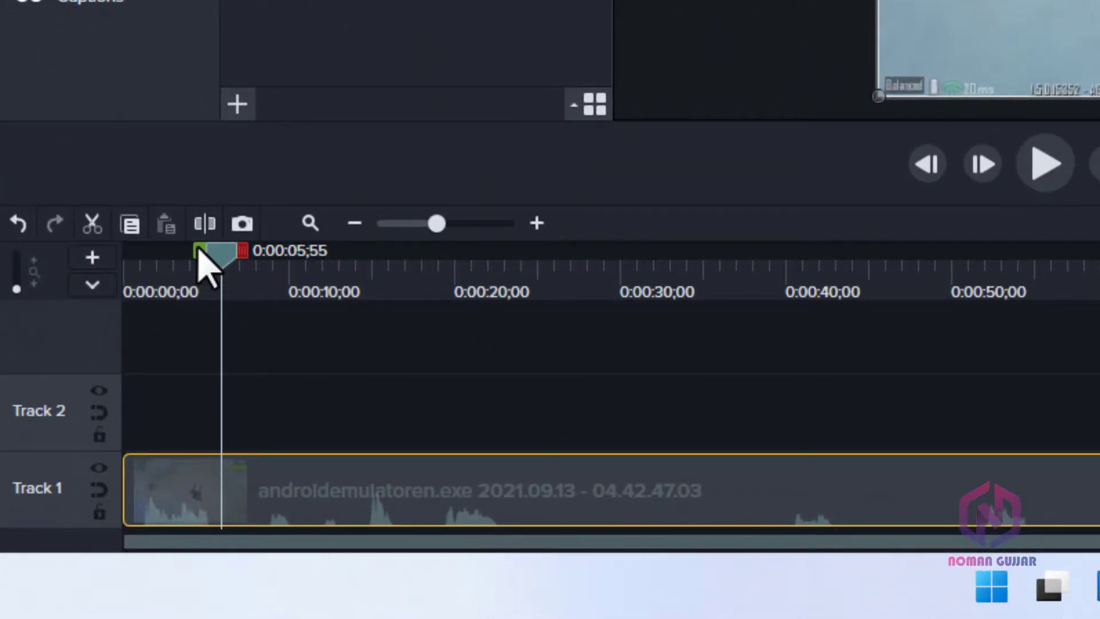
{"action": "left_click_drag", "start_coordinate": [197, 255], "coordinate": [85, 285]}
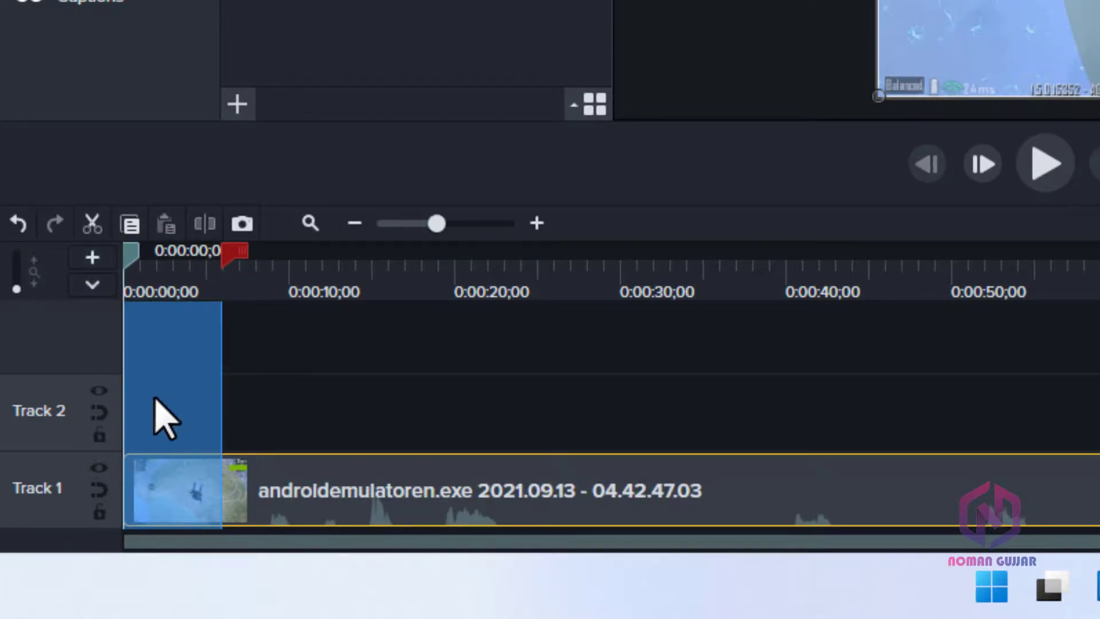
{"action": "left_click", "coordinate": [92, 226]}
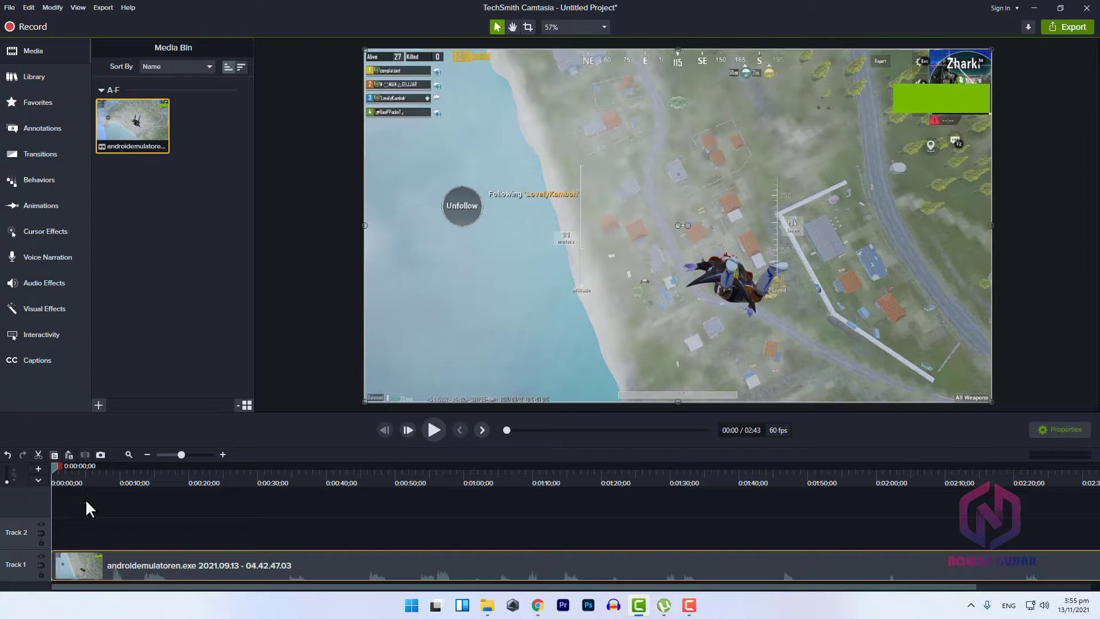
{"action": "key", "text": "ctrl+z"}
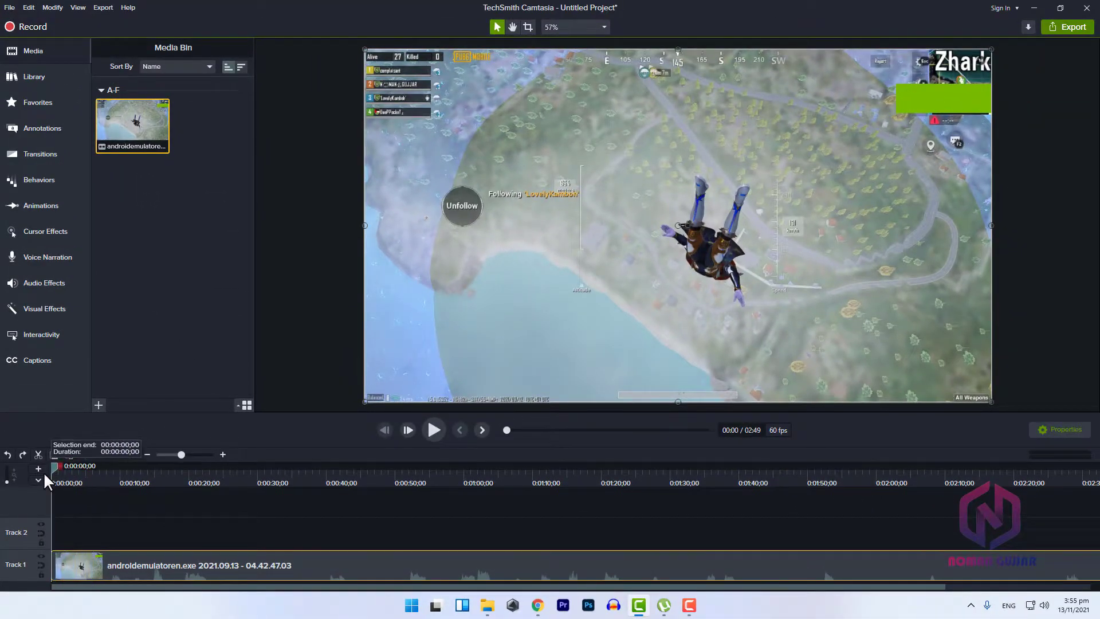
Try splitting the clip at 0:01:06;05 and moving the second part away from the first on Track 1.
{"action": "left_click_drag", "start_coordinate": [55, 466], "coordinate": [513, 511]}
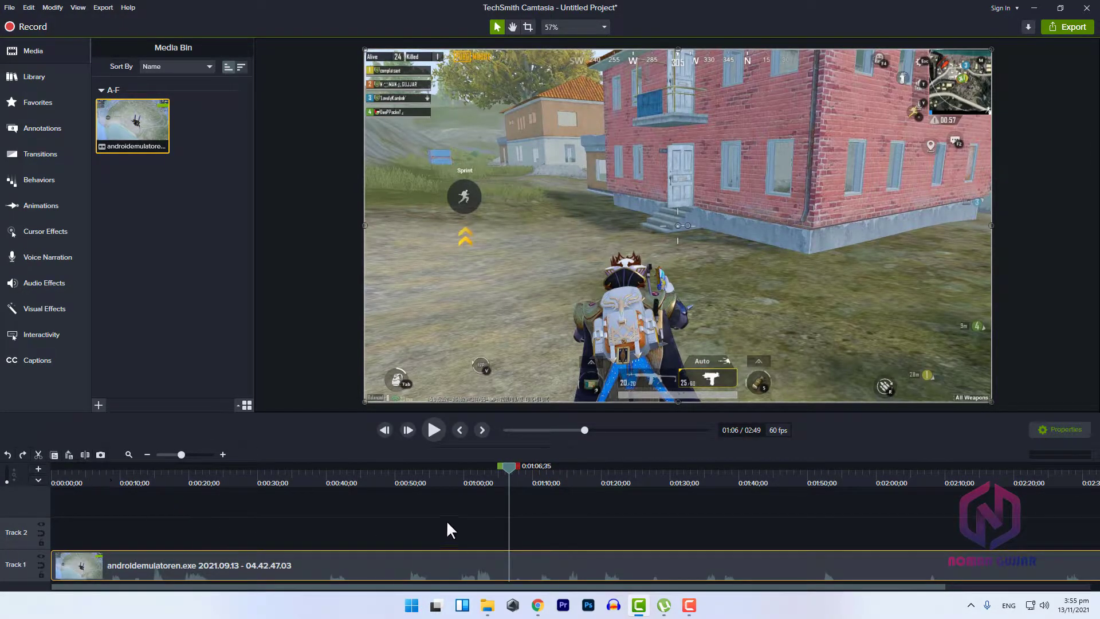
{"action": "mouse_move", "coordinate": [503, 473]}
{"action": "left_mouse_down"}
{"action": "mouse_move", "coordinate": [469, 476]}
{"action": "mouse_move", "coordinate": [502, 482]}
{"action": "left_mouse_up"}
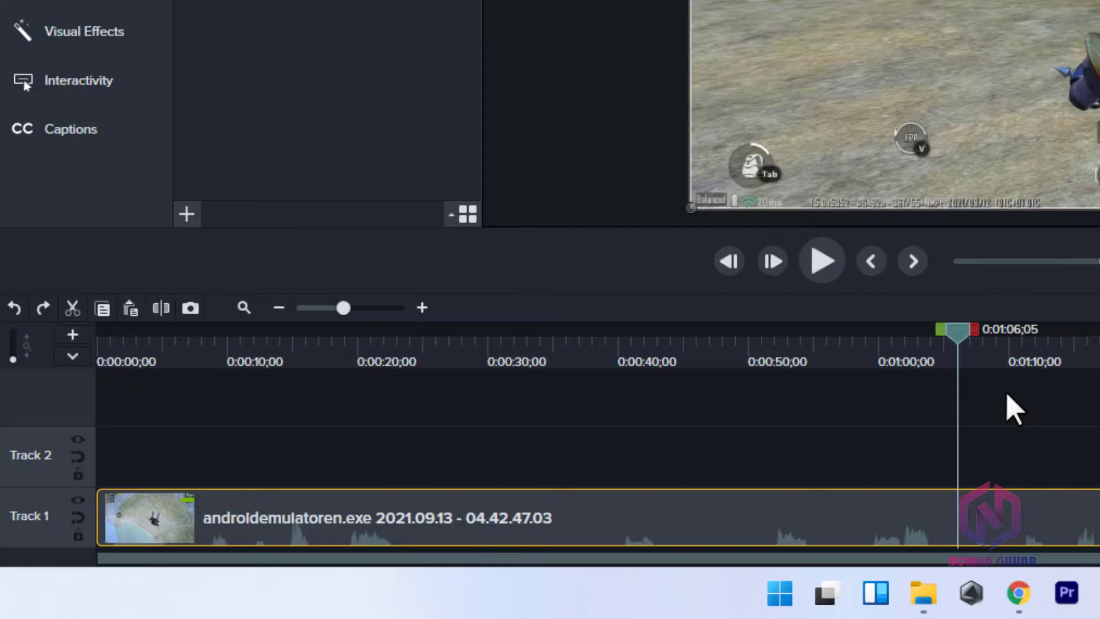
{"action": "key", "text": "s"}
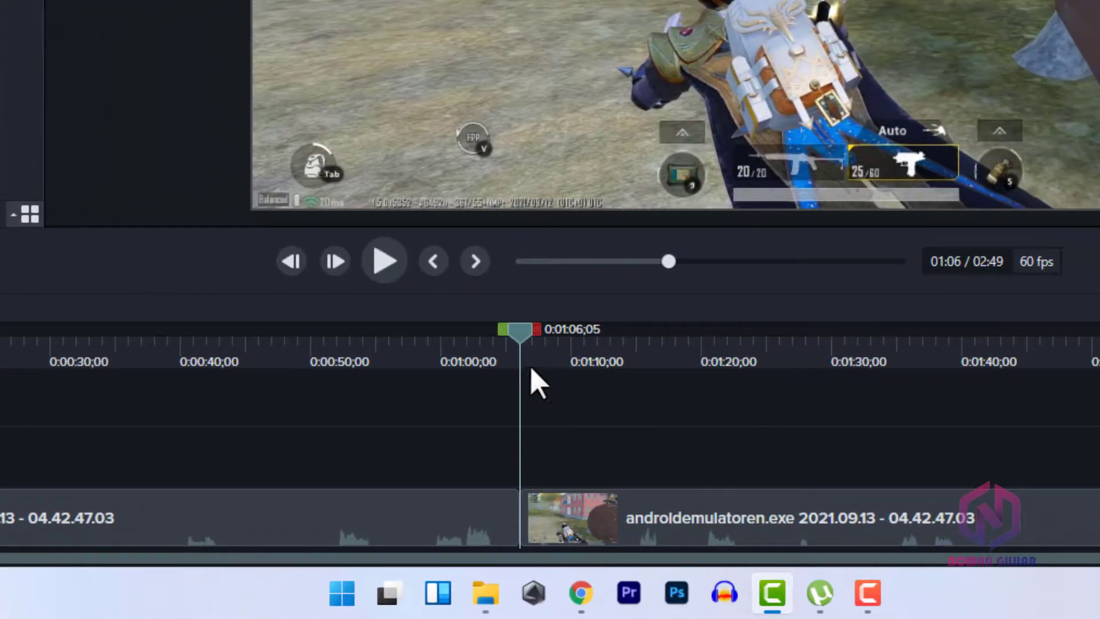
{"action": "left_click_drag", "start_coordinate": [524, 335], "coordinate": [445, 343]}
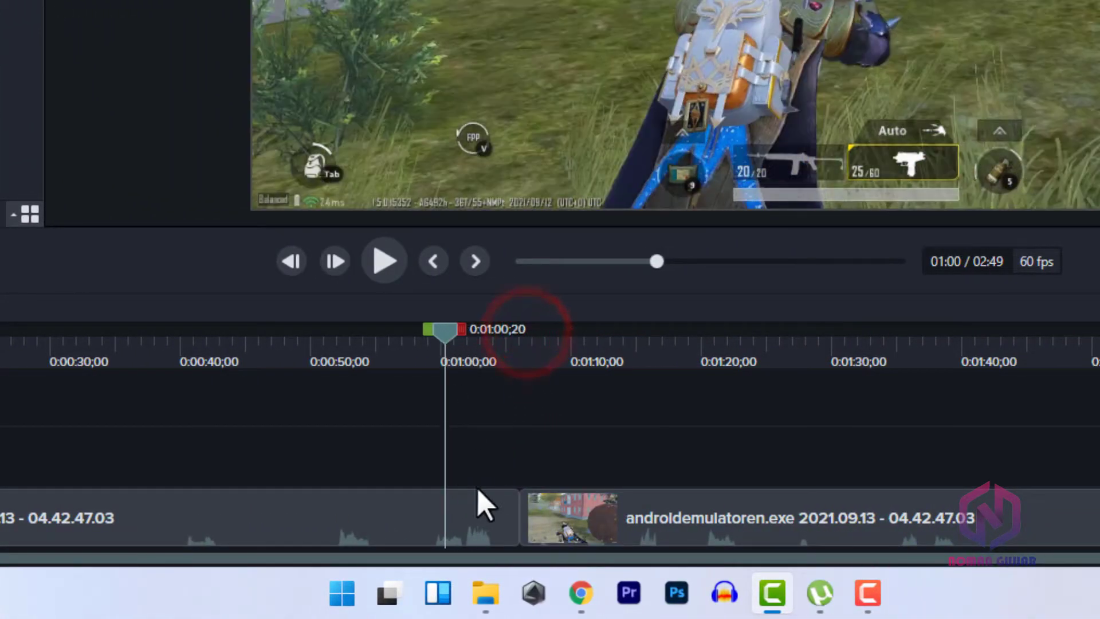
{"action": "left_click_drag", "start_coordinate": [550, 513], "coordinate": [655, 506]}
{"action": "mouse_move", "coordinate": [454, 508]}
{"action": "left_mouse_down"}
{"action": "mouse_move", "coordinate": [539, 507]}
{"action": "mouse_move", "coordinate": [445, 509]}
{"action": "left_mouse_up"}
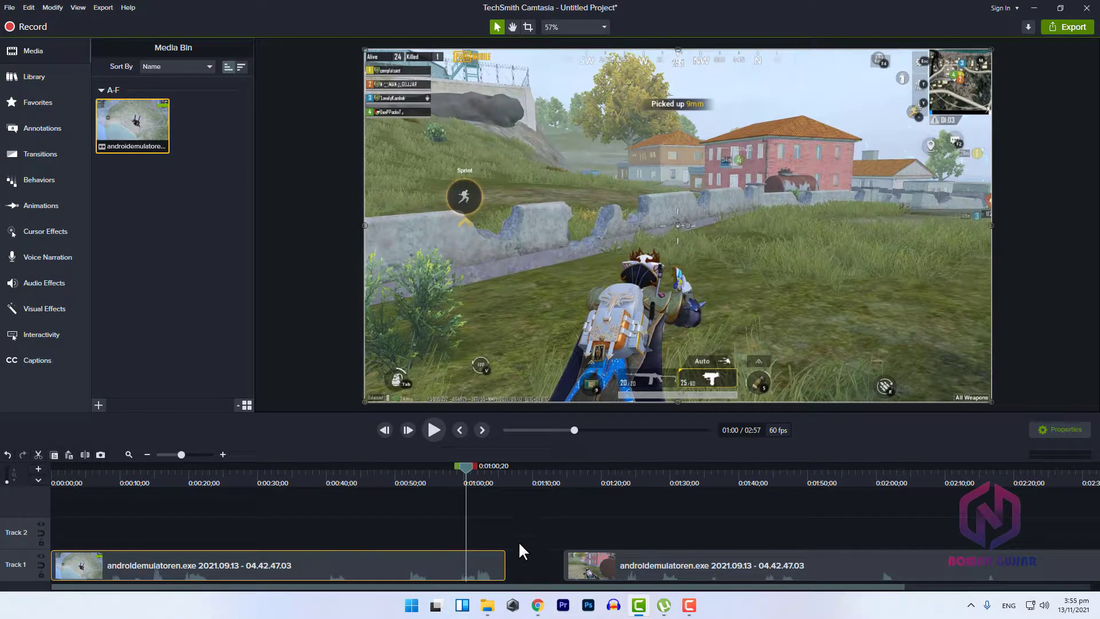
{"action": "mouse_move", "coordinate": [599, 562]}
{"action": "left_mouse_down"}
{"action": "mouse_move", "coordinate": [579, 569]}
{"action": "mouse_move", "coordinate": [592, 568]}
{"action": "left_mouse_up"}
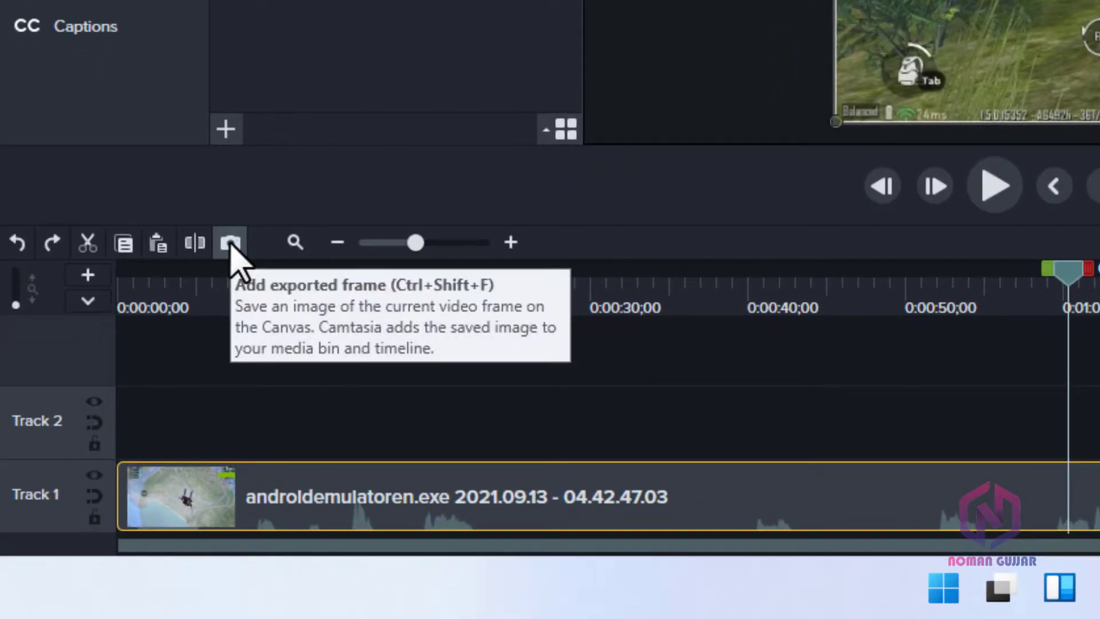
Export the video frame at 0:01:02;15 as a still image onto Track 2.
{"action": "left_click_drag", "start_coordinate": [1036, 280], "coordinate": [929, 354]}
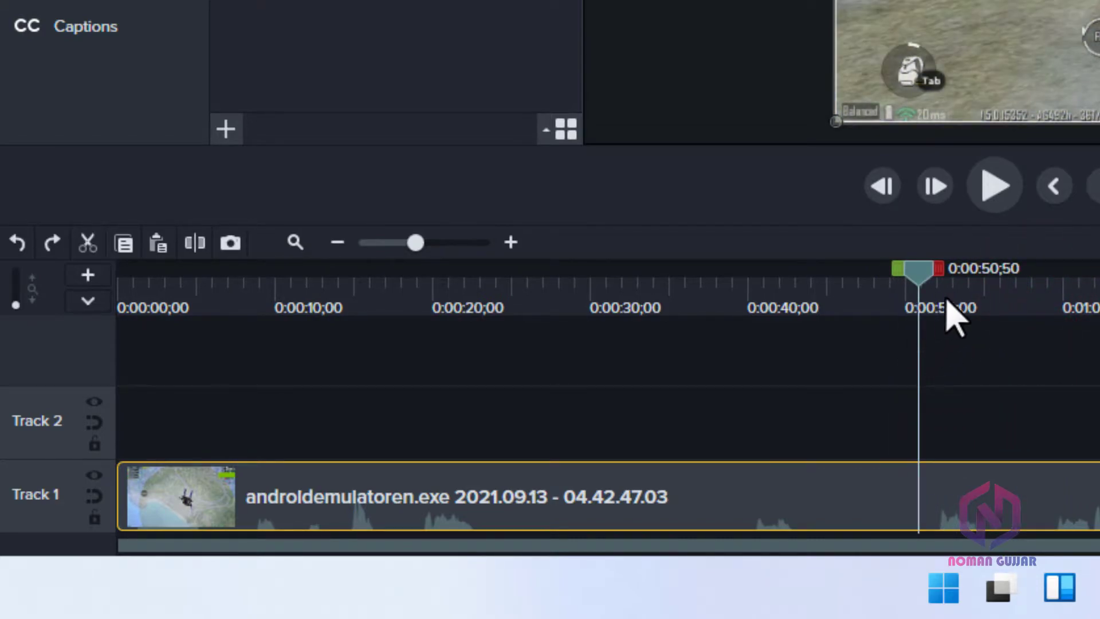
{"action": "left_click_drag", "start_coordinate": [923, 286], "coordinate": [987, 300]}
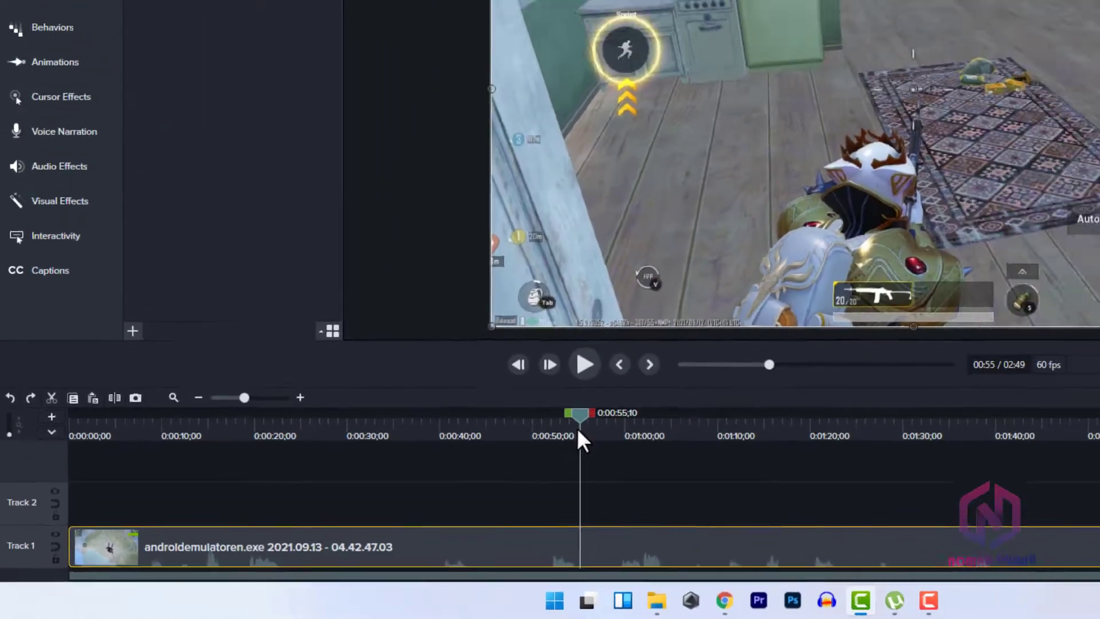
{"action": "left_click_drag", "start_coordinate": [576, 419], "coordinate": [619, 418]}
{"action": "left_click_drag", "start_coordinate": [458, 470], "coordinate": [479, 469]}
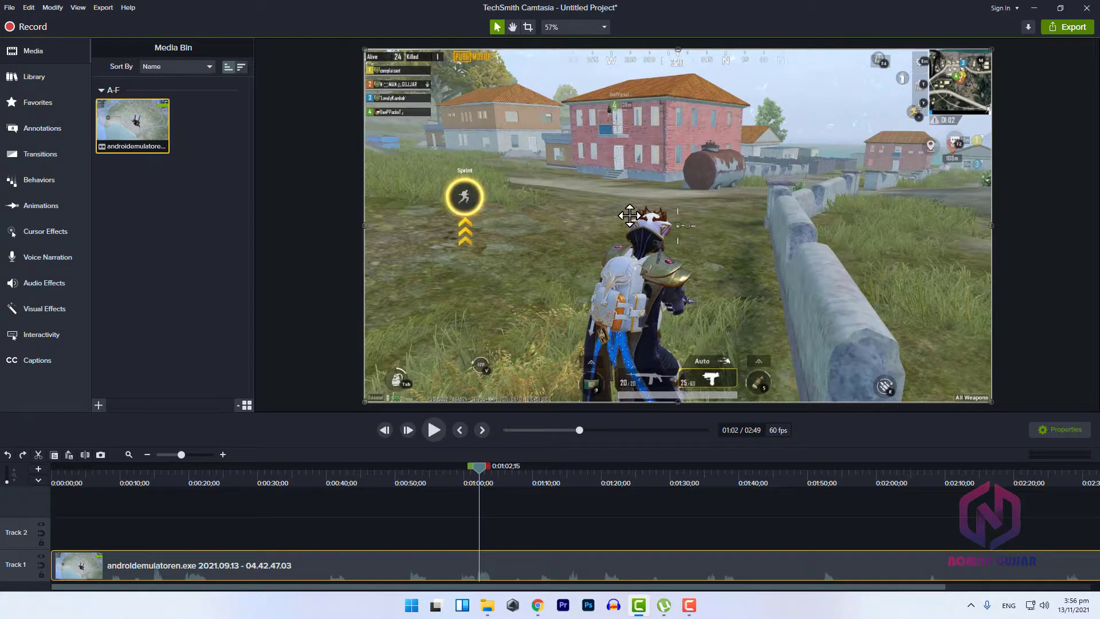
{"action": "left_click", "coordinate": [100, 450]}
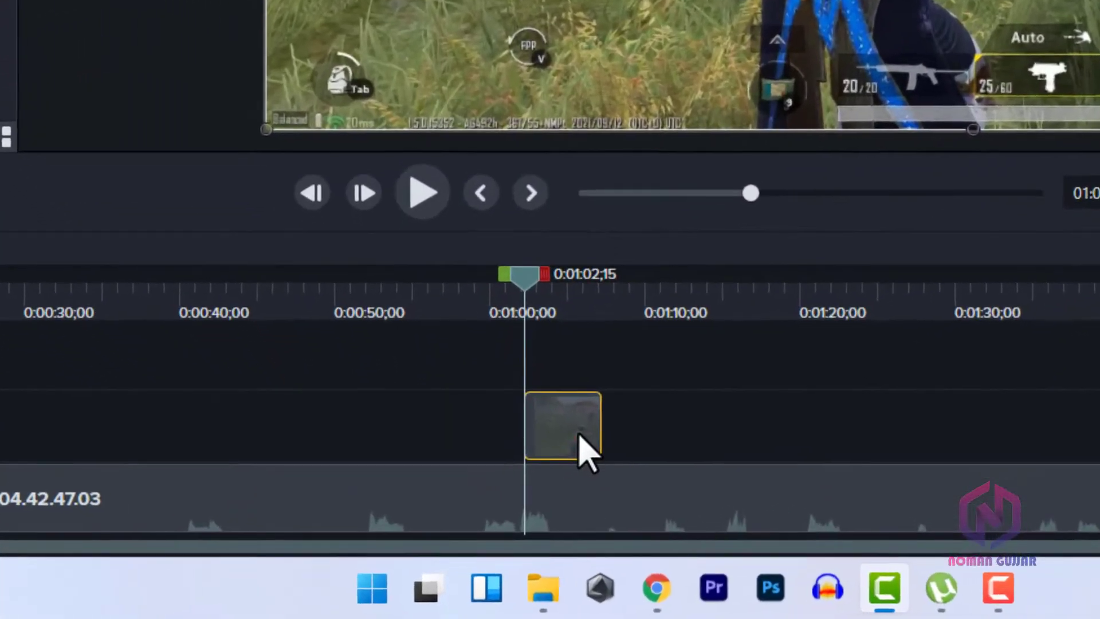
Extend the still image on Track 2 so that it ends at about 0:02:25.
{"action": "left_click_drag", "start_coordinate": [506, 540], "coordinate": [545, 531]}
{"action": "left_click_drag", "start_coordinate": [673, 397], "coordinate": [630, 376]}
{"action": "left_click_drag", "start_coordinate": [641, 424], "coordinate": [593, 429]}
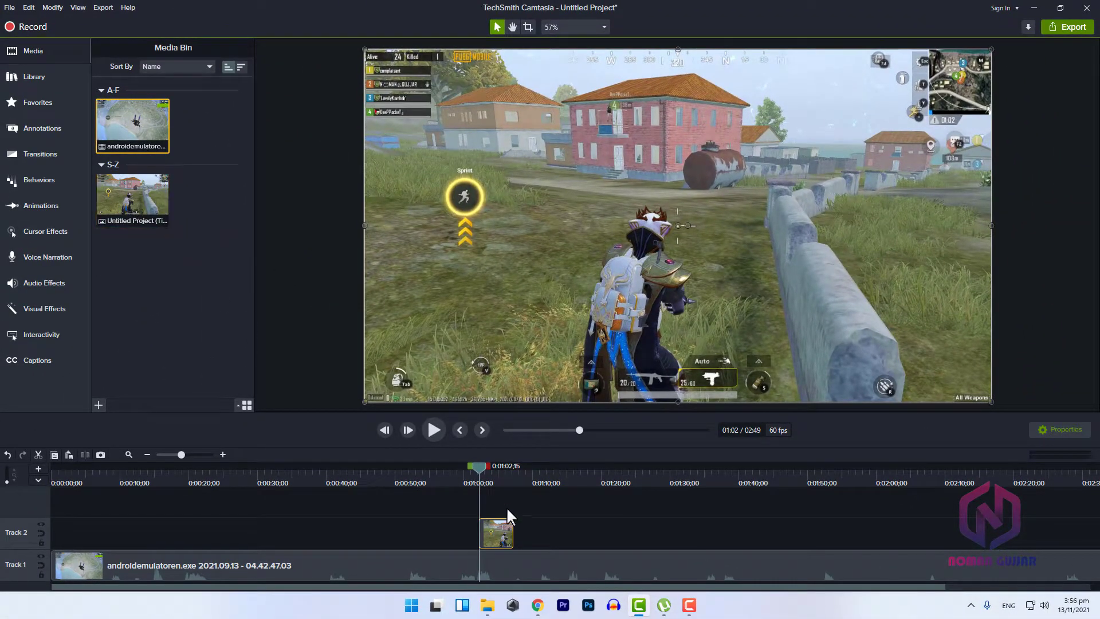
{"action": "left_click_drag", "start_coordinate": [509, 526], "coordinate": [1053, 520]}
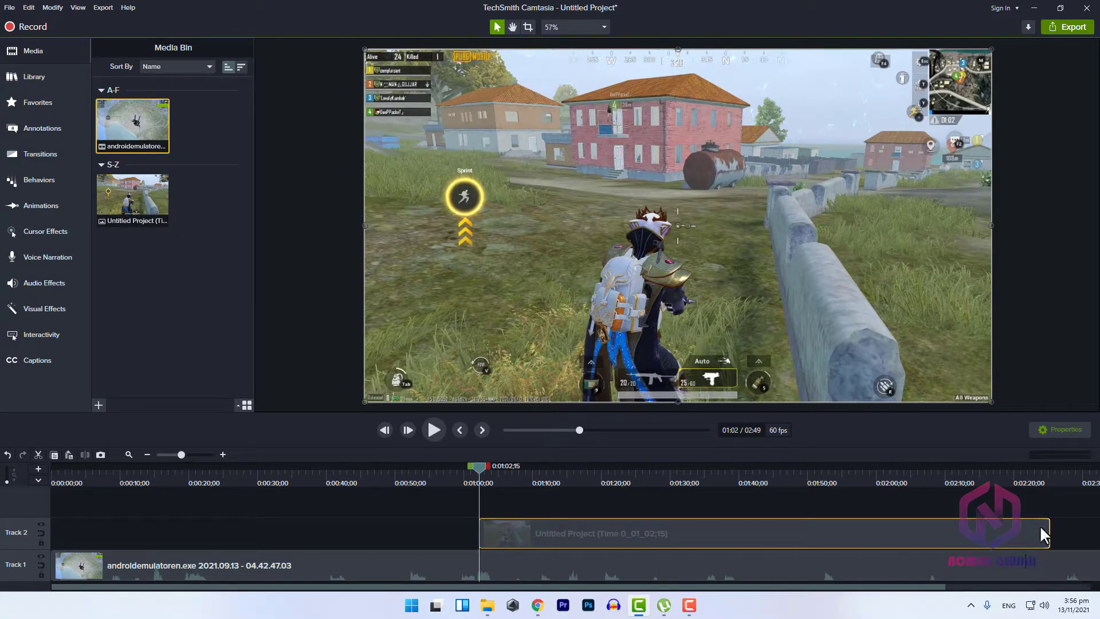
Scrub across the extended still image to preview it and return the playhead to 0:01:02;15.
{"action": "left_click_drag", "start_coordinate": [485, 470], "coordinate": [854, 471]}
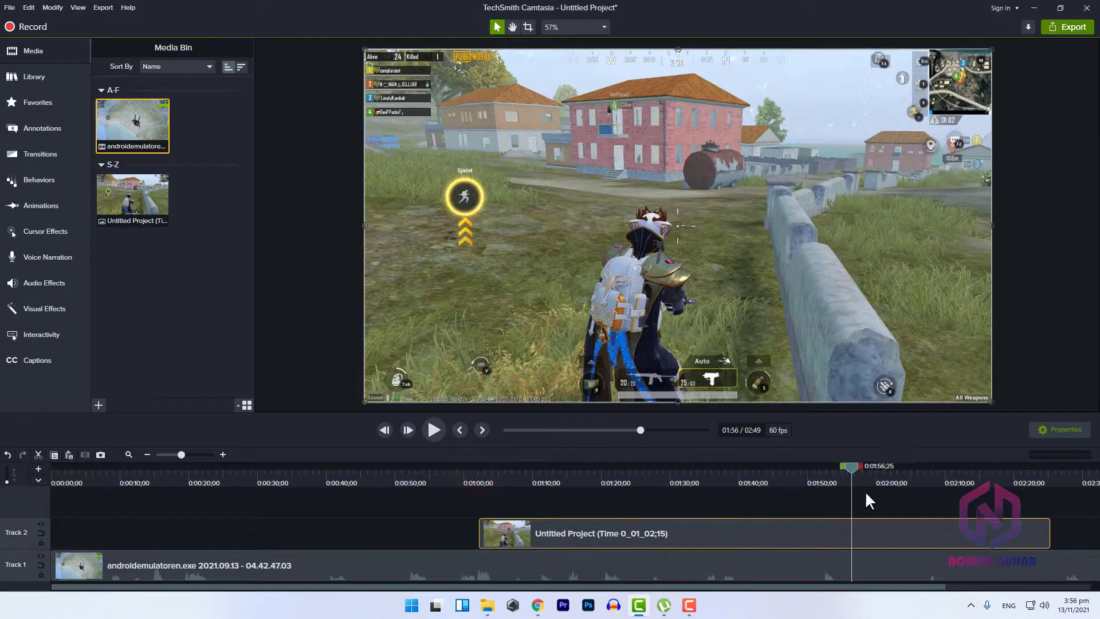
{"action": "left_click_drag", "start_coordinate": [876, 506], "coordinate": [477, 506]}
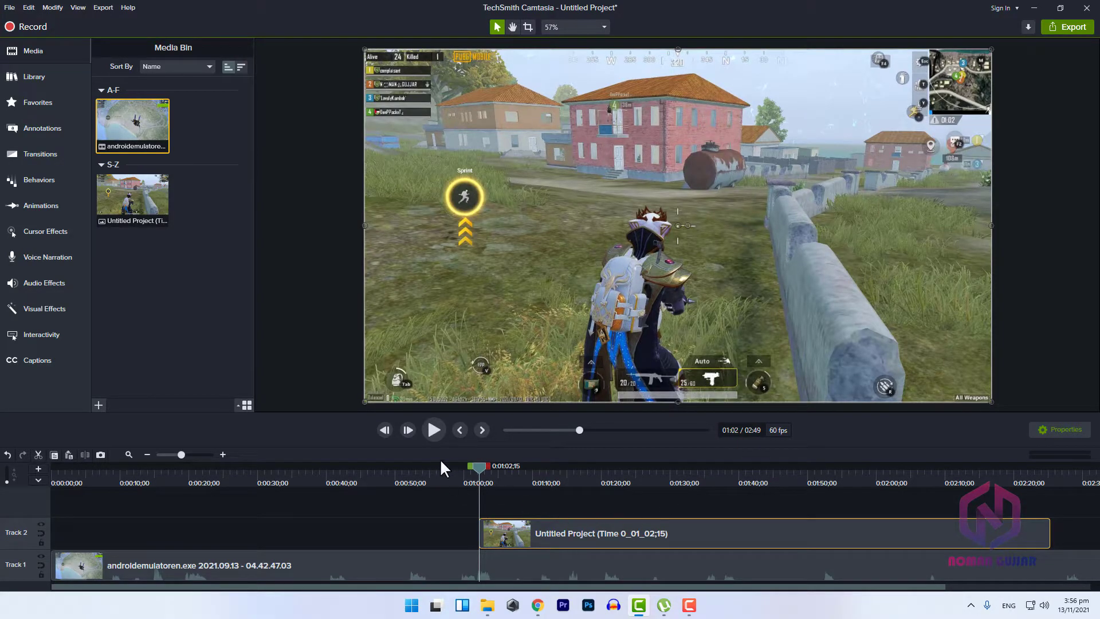
{"action": "mouse_move", "coordinate": [479, 470]}
{"action": "left_mouse_down"}
{"action": "mouse_move", "coordinate": [541, 469]}
{"action": "mouse_move", "coordinate": [477, 470]}
{"action": "left_mouse_up"}
{"action": "left_click", "coordinate": [476, 466]}
Add a Zoom-n-Pan animation at the start of the still image by shrinking the zoom frame from its upper edge.
{"action": "left_click", "coordinate": [56, 204]}
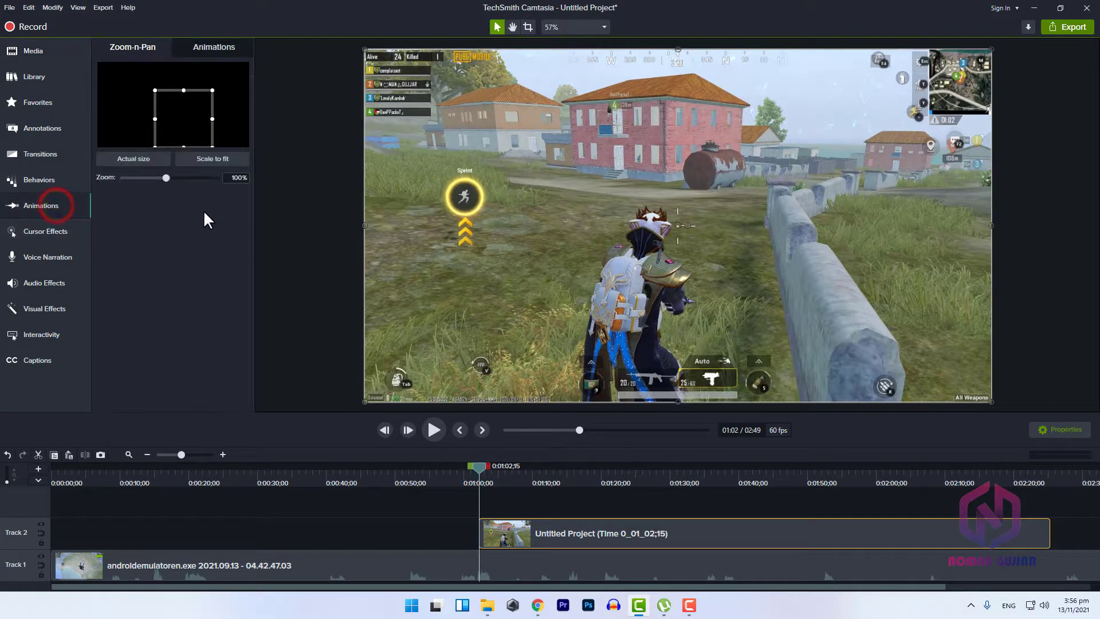
{"action": "left_click", "coordinate": [404, 429]}
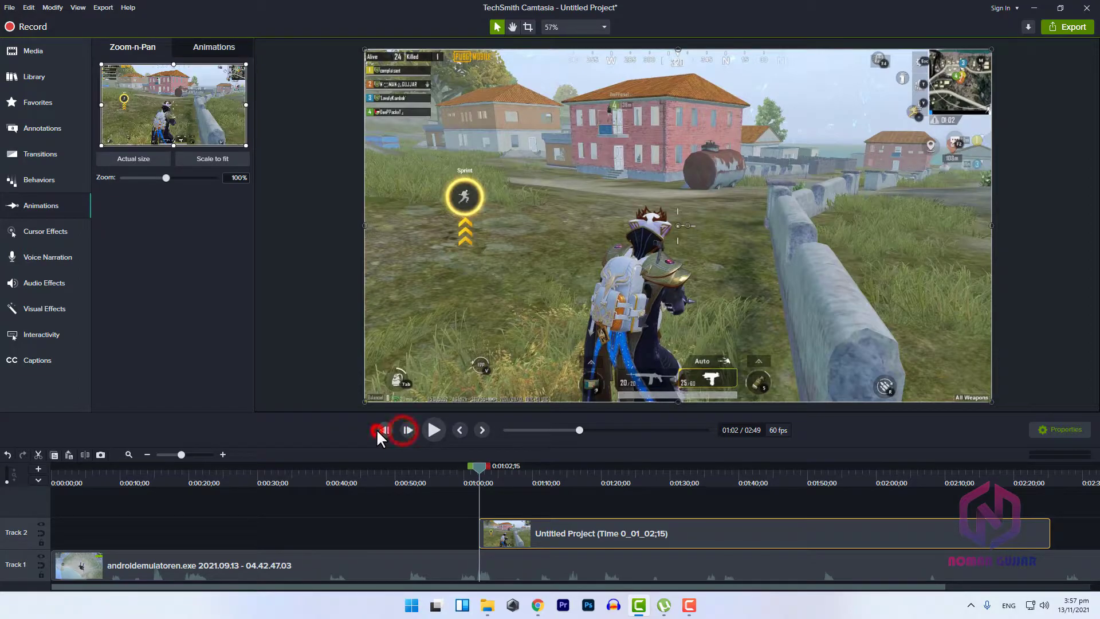
{"action": "left_click", "coordinate": [379, 429]}
{"action": "left_click", "coordinate": [379, 429]}
{"action": "left_click", "coordinate": [16, 55]}
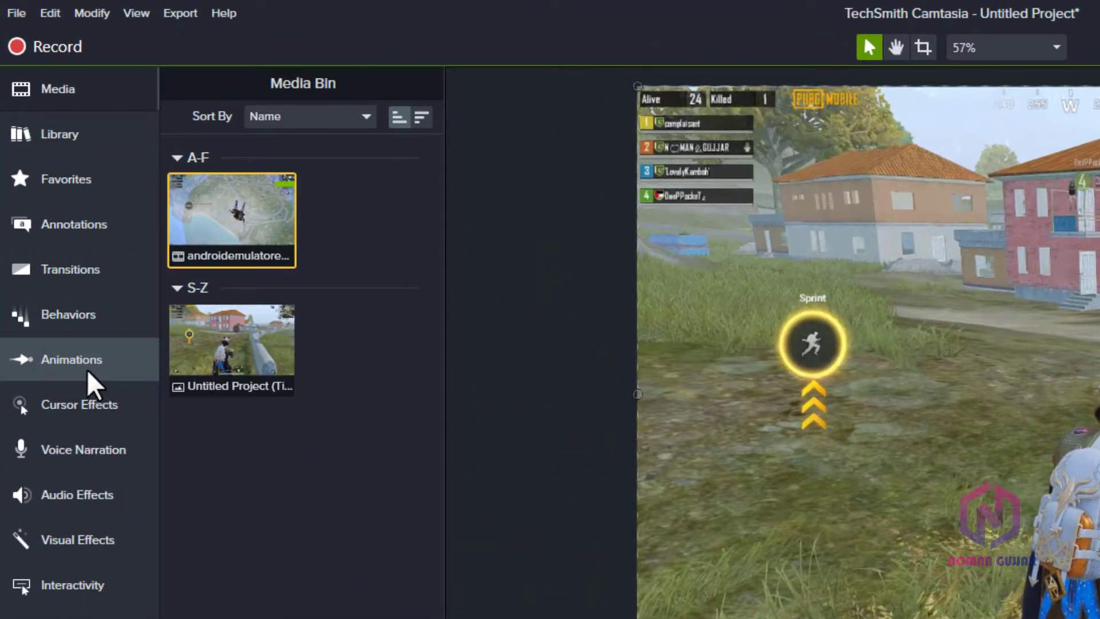
{"action": "left_click", "coordinate": [40, 200]}
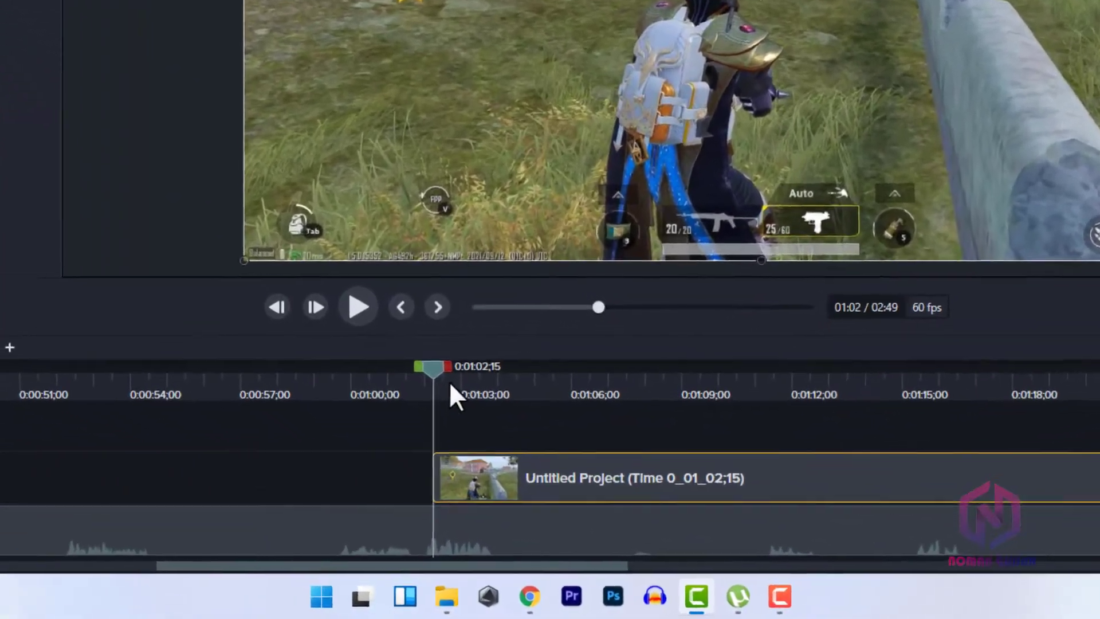
{"action": "left_click", "coordinate": [497, 473]}
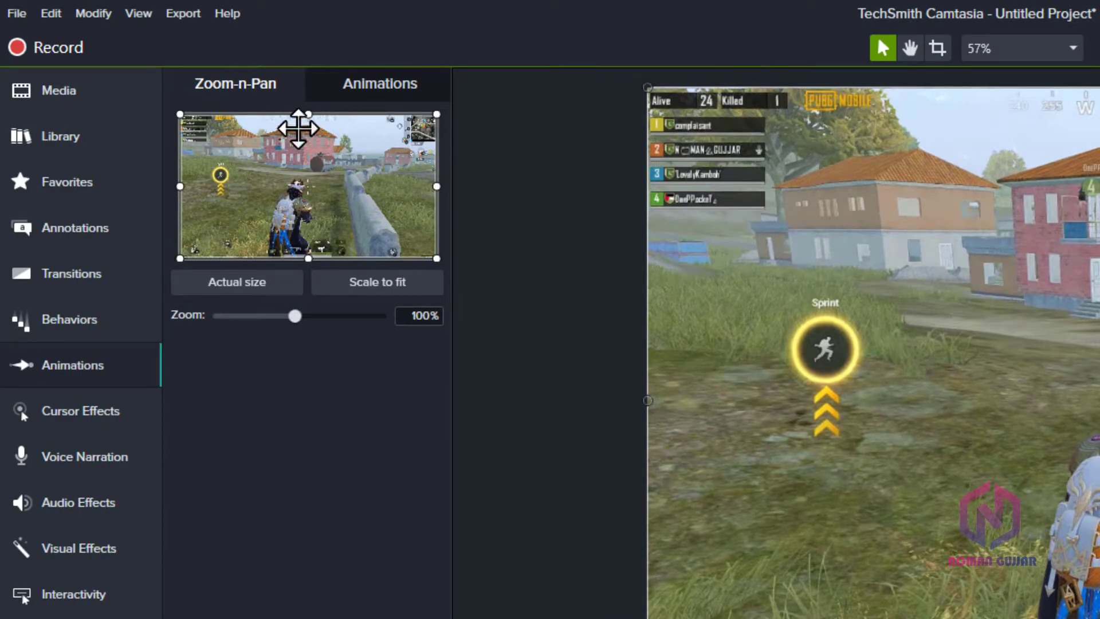
{"action": "left_click_drag", "start_coordinate": [310, 114], "coordinate": [312, 170]}
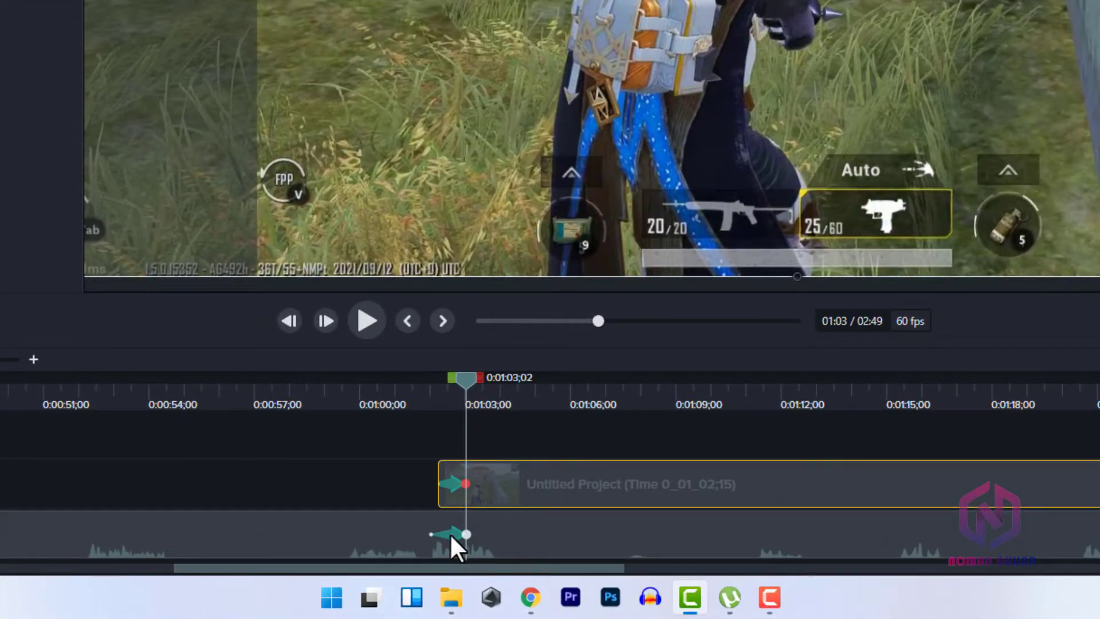
Delete the zoom animation from the gameplay clip on Track 1, keeping the one on the still image.
{"action": "left_click", "coordinate": [456, 538]}
{"action": "left_click", "coordinate": [452, 485]}
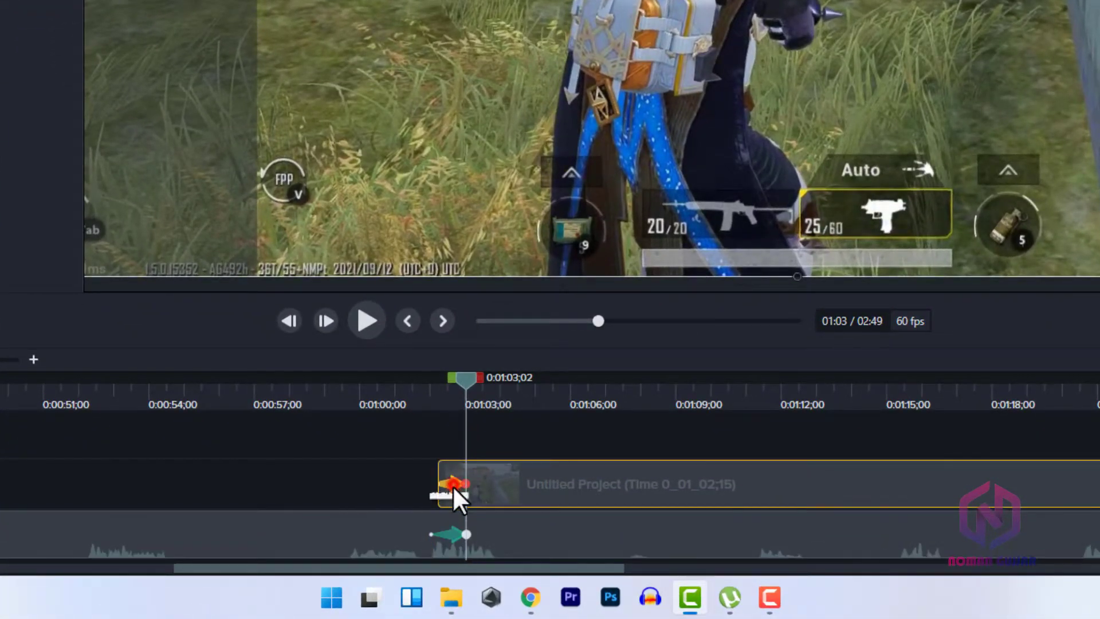
{"action": "left_click", "coordinate": [456, 537]}
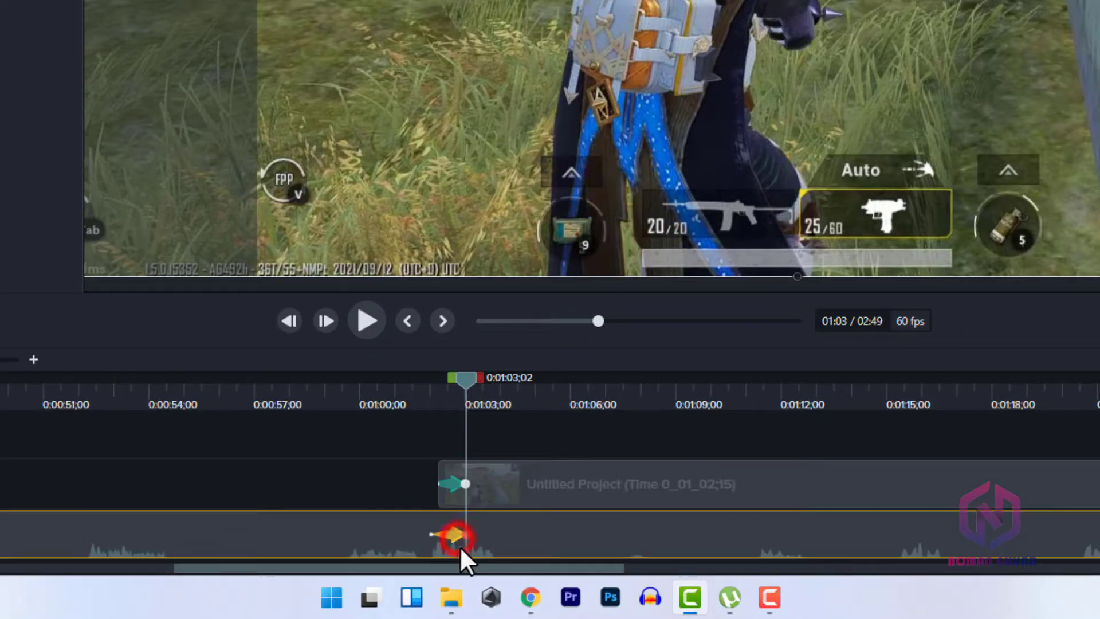
{"action": "key", "text": "Delete"}
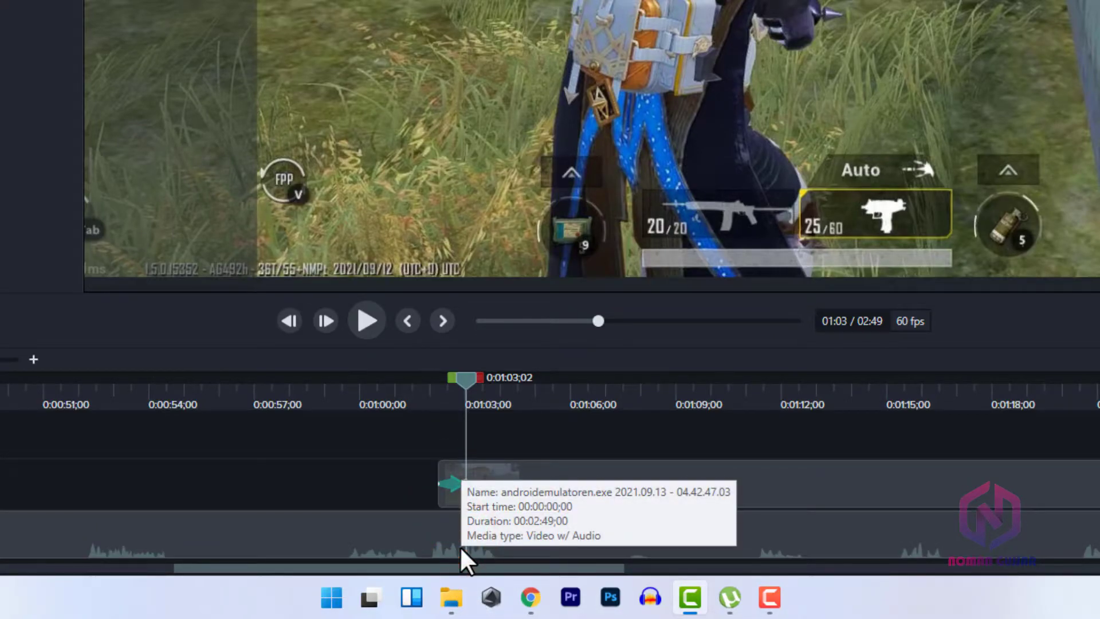
Lengthen the still image's zoom animation on Track 2 so that it ends at about 0:01:21, and scrub back to its start.
{"action": "left_click", "coordinate": [451, 482]}
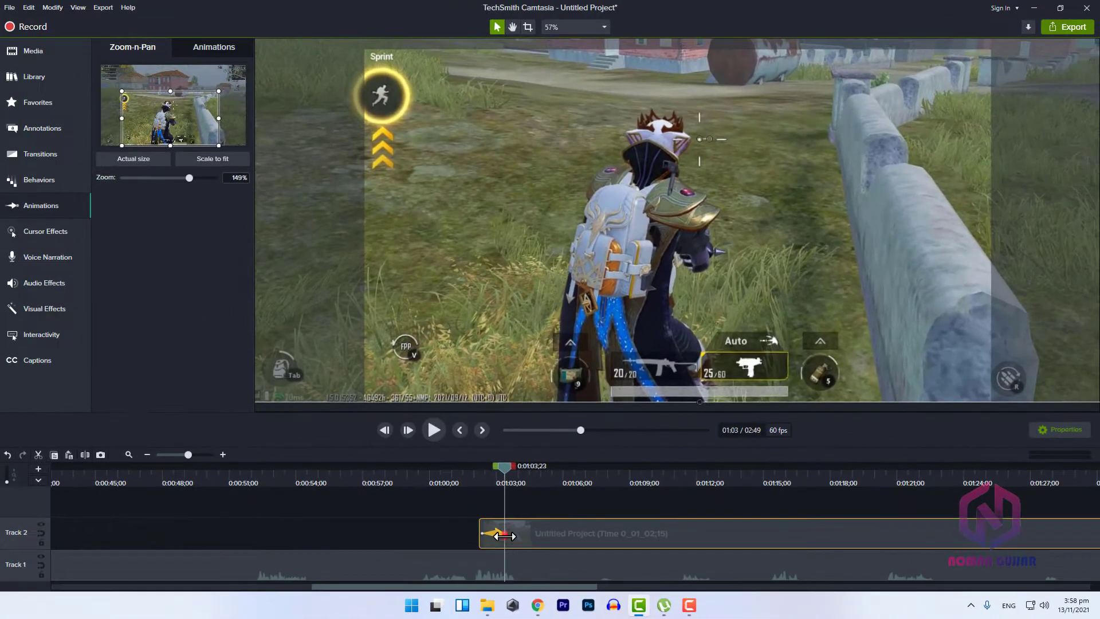
{"action": "left_click_drag", "start_coordinate": [495, 515], "coordinate": [839, 515]}
{"action": "left_click_drag", "start_coordinate": [654, 497], "coordinate": [471, 536]}
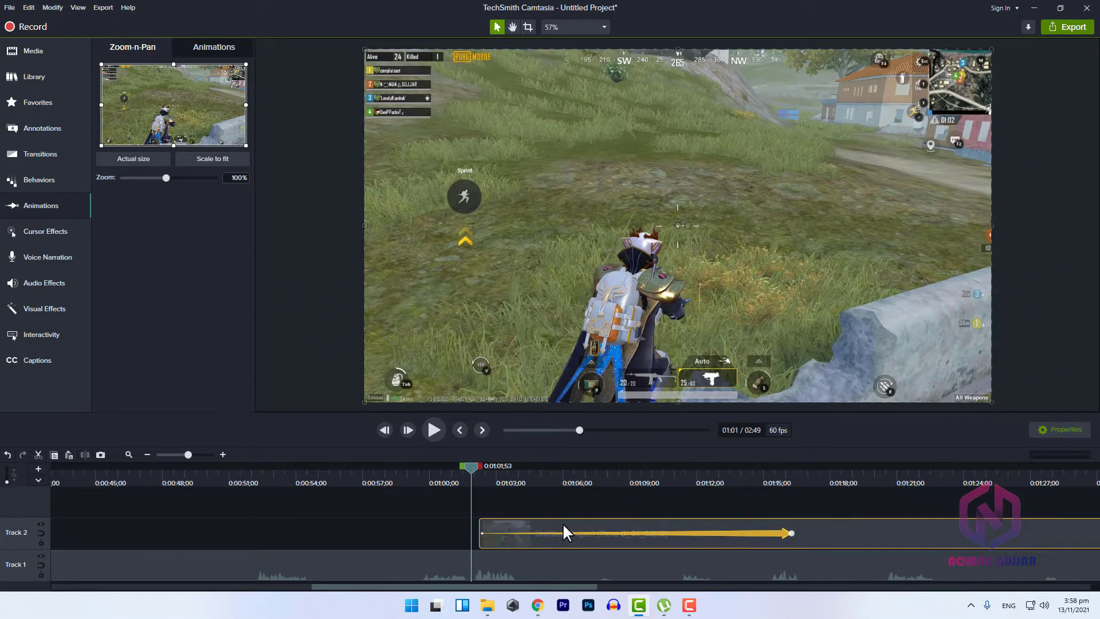
{"action": "left_click_drag", "start_coordinate": [789, 532], "coordinate": [911, 533]}
{"action": "left_click_drag", "start_coordinate": [743, 482], "coordinate": [479, 507]}
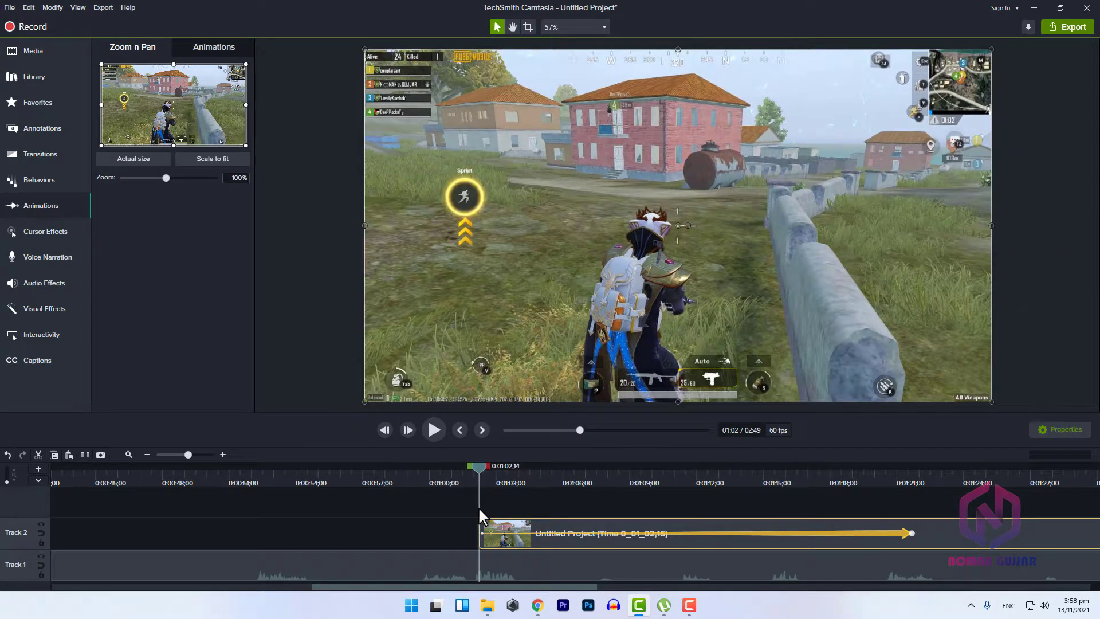
Silence the audio of the Track 1 gameplay clip and play back the slow zoom from the start of the still image.
{"action": "right_click", "coordinate": [521, 569]}
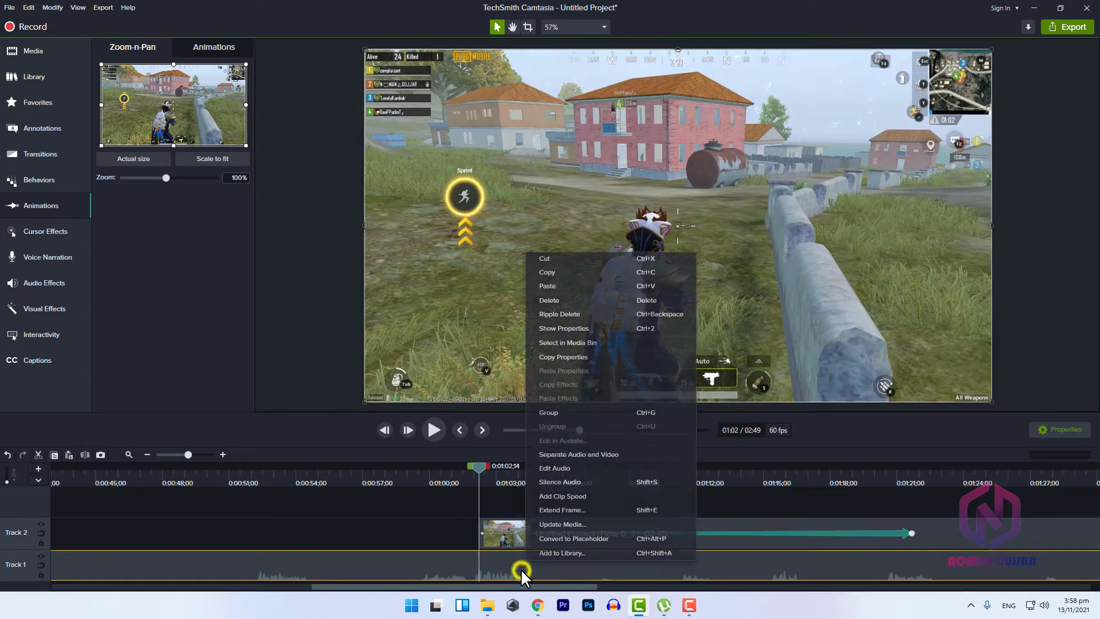
{"action": "left_click", "coordinate": [555, 482]}
{"action": "left_click", "coordinate": [425, 429]}
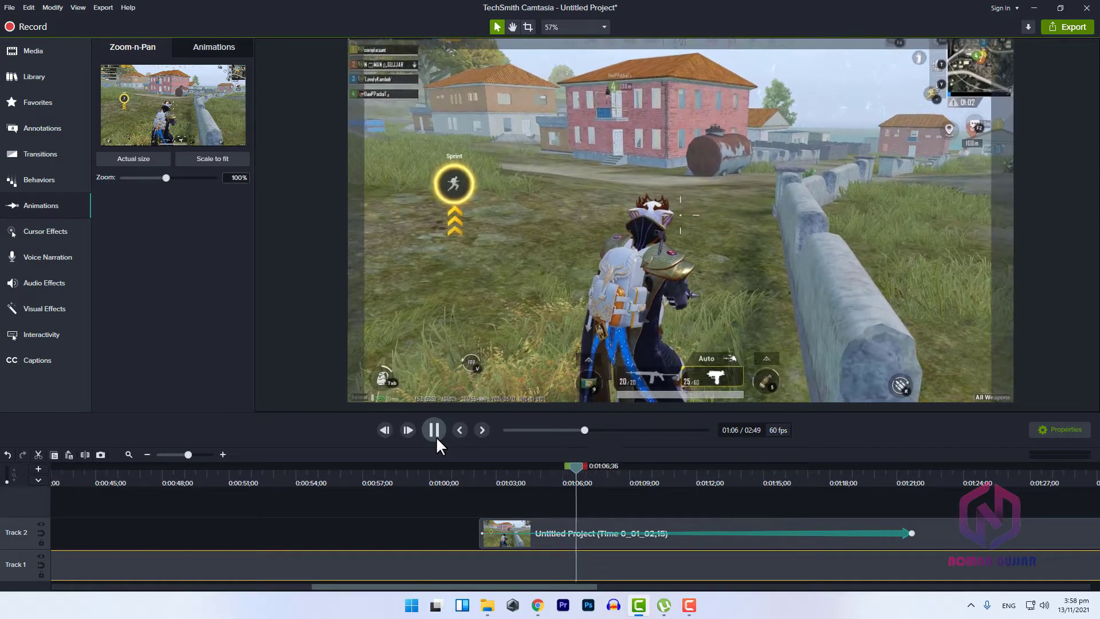
{"action": "left_click", "coordinate": [435, 431]}
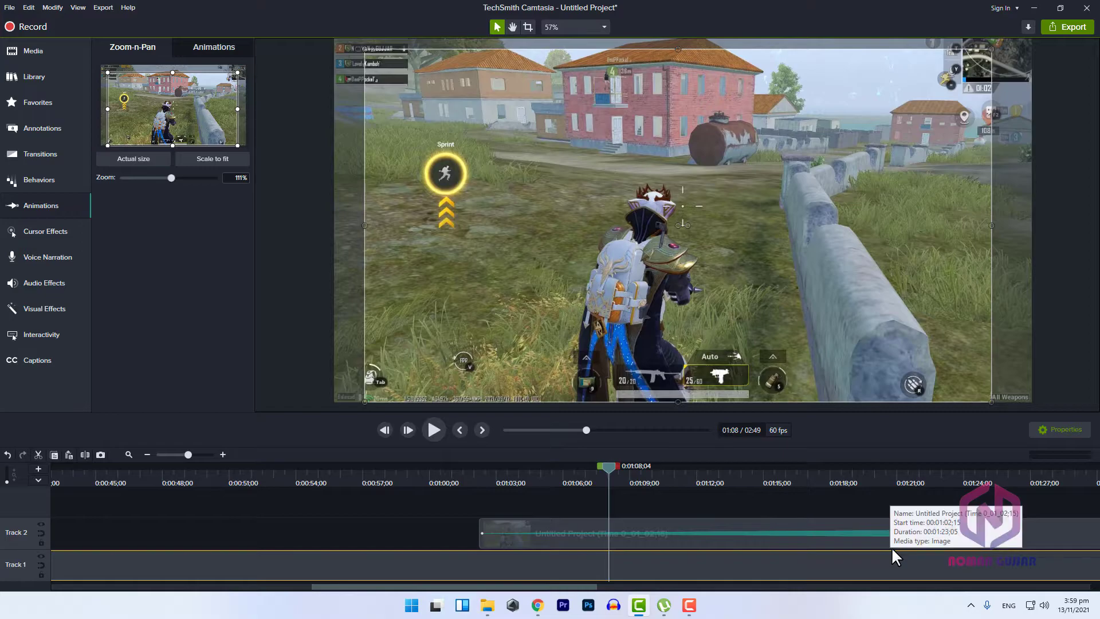
{"action": "left_click_drag", "start_coordinate": [539, 470], "coordinate": [480, 484]}
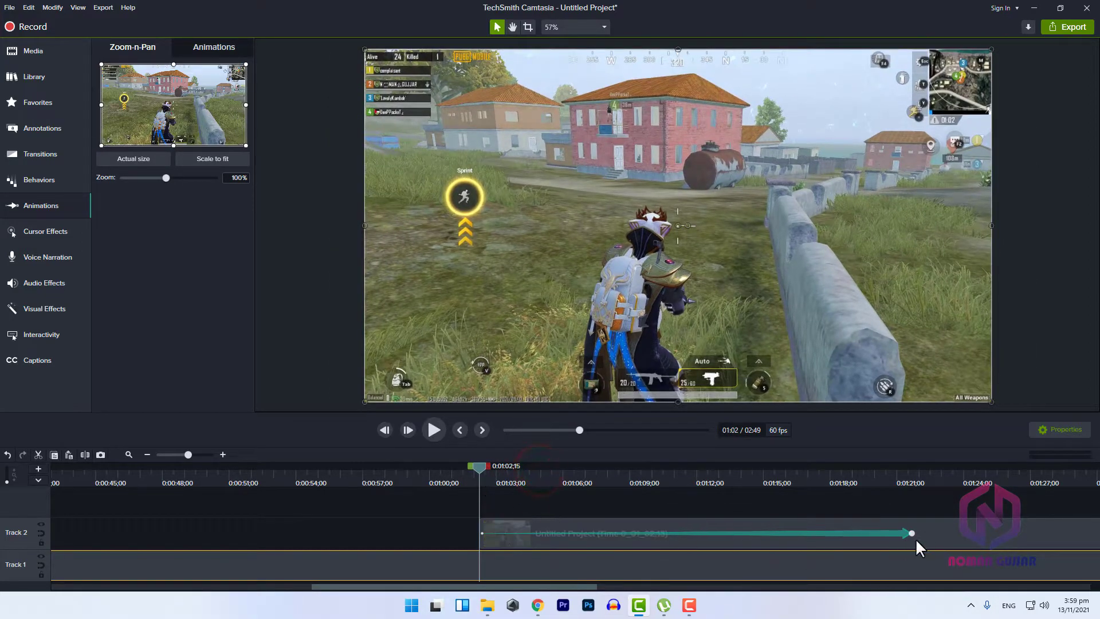
Shorten the still image's zoom animation to end at about 0:01:15 and set its easing to Linear.
{"action": "left_click_drag", "start_coordinate": [911, 534], "coordinate": [773, 534]}
{"action": "left_click_drag", "start_coordinate": [666, 483], "coordinate": [491, 518]}
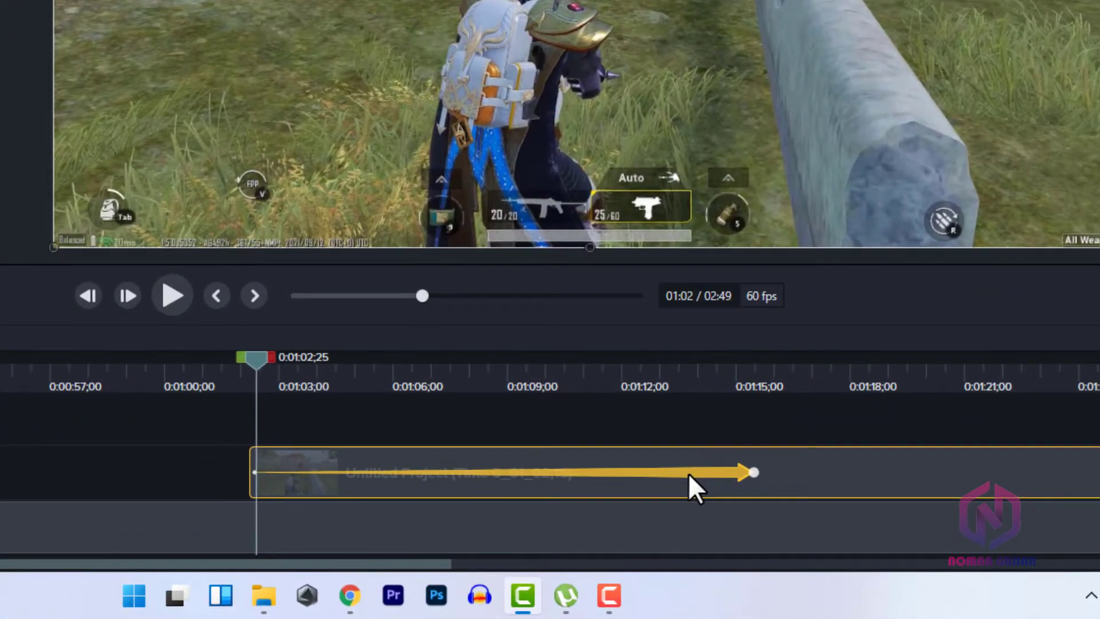
{"action": "right_click", "coordinate": [688, 473]}
{"action": "mouse_move", "coordinate": [737, 426]}
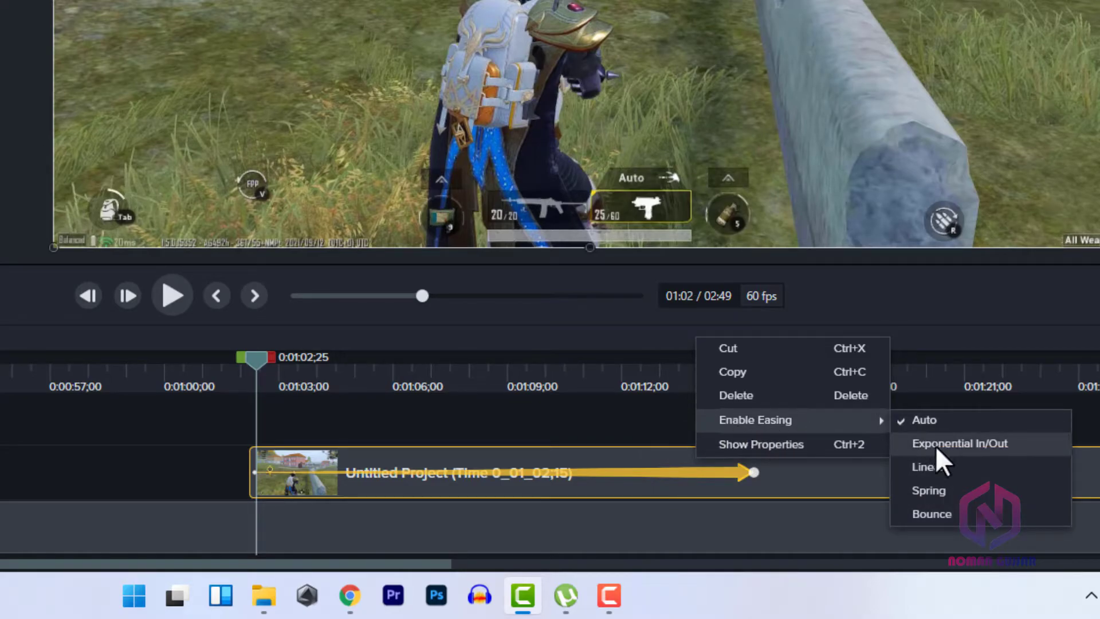
{"action": "left_click", "coordinate": [918, 465]}
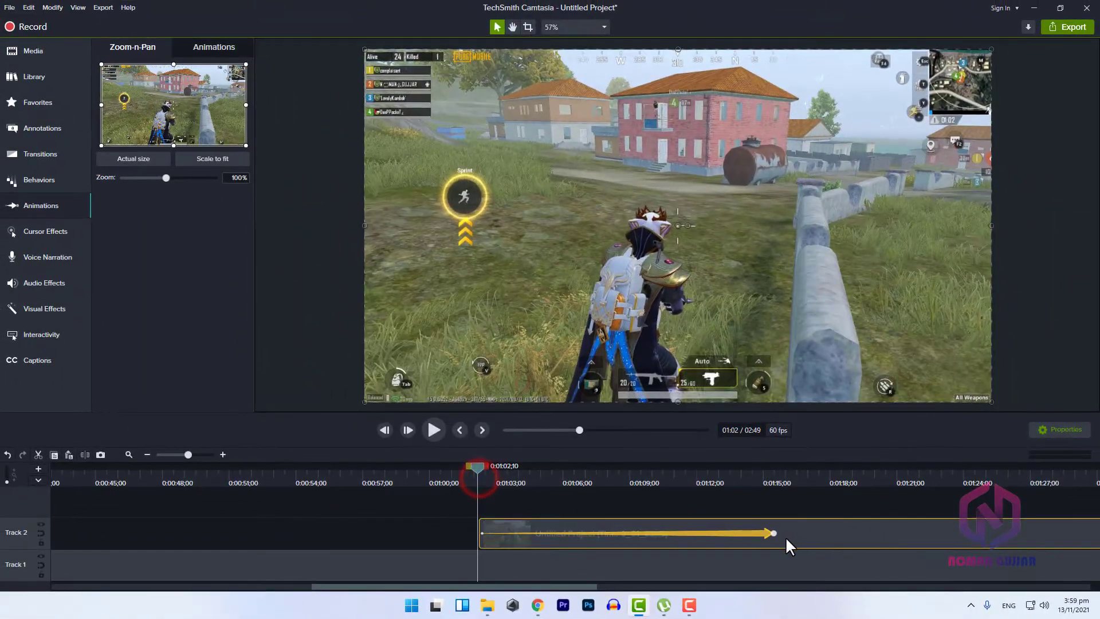
Shorten the zoom animation further to end at about 0:01:11 and play it back from the start of the still image.
{"action": "left_click_drag", "start_coordinate": [765, 500], "coordinate": [685, 538]}
{"action": "left_click_drag", "start_coordinate": [625, 470], "coordinate": [473, 495]}
{"action": "left_click", "coordinate": [436, 431]}
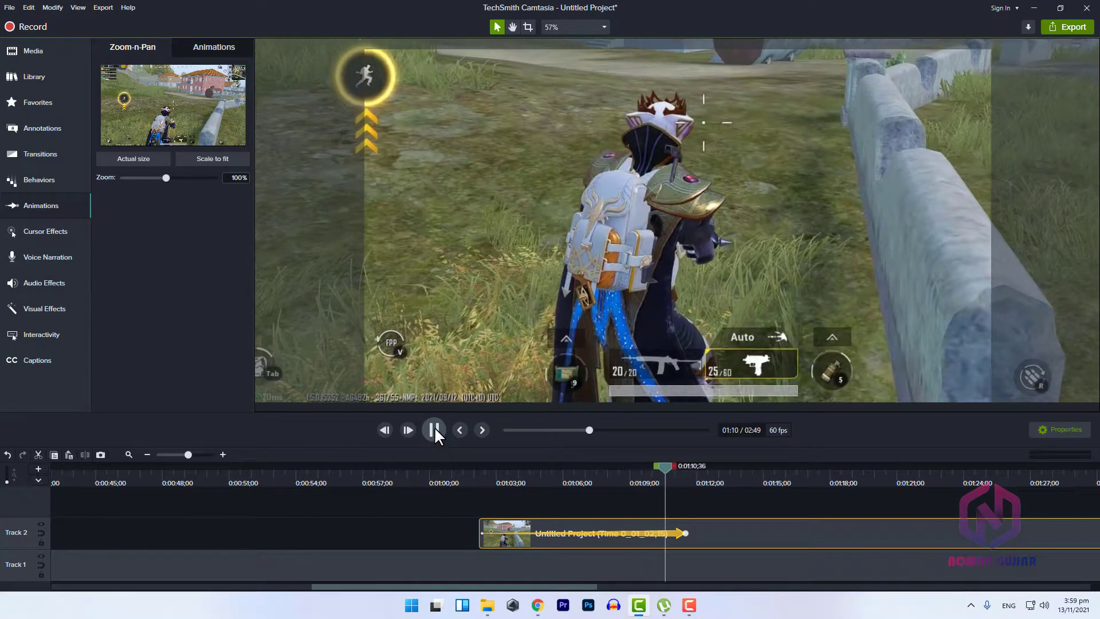
{"action": "left_click", "coordinate": [434, 429]}
{"action": "left_click_drag", "start_coordinate": [536, 471], "coordinate": [479, 489]}
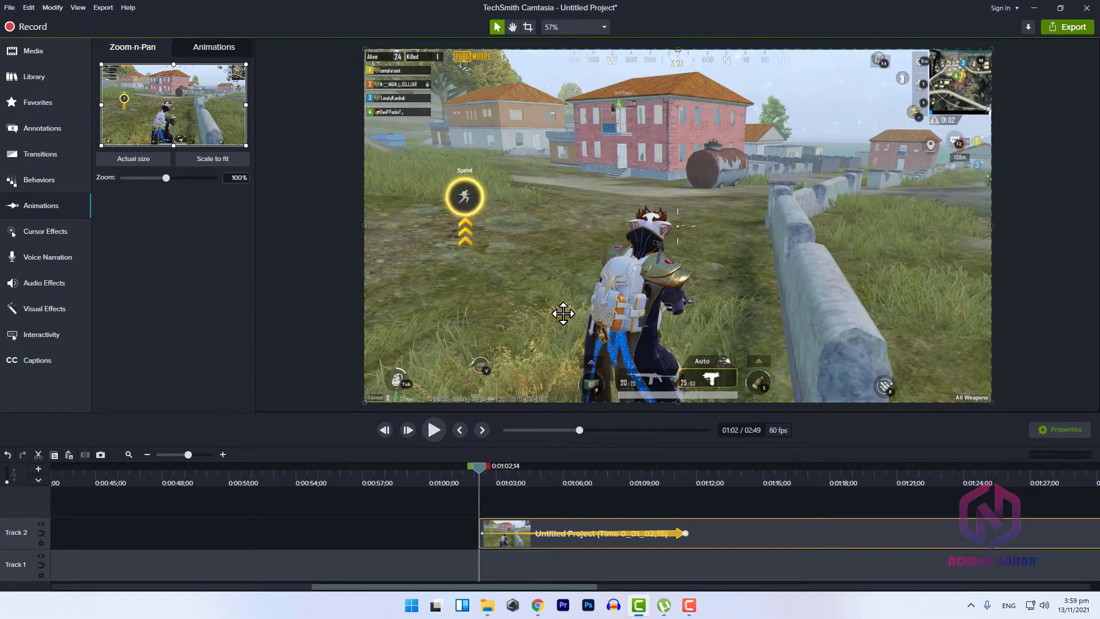
Split the still image at about 0:01:11;37, just after its zoom animation ends, and delete the remaining part.
{"action": "left_click_drag", "start_coordinate": [676, 471], "coordinate": [689, 496]}
{"action": "left_click", "coordinate": [698, 530]}
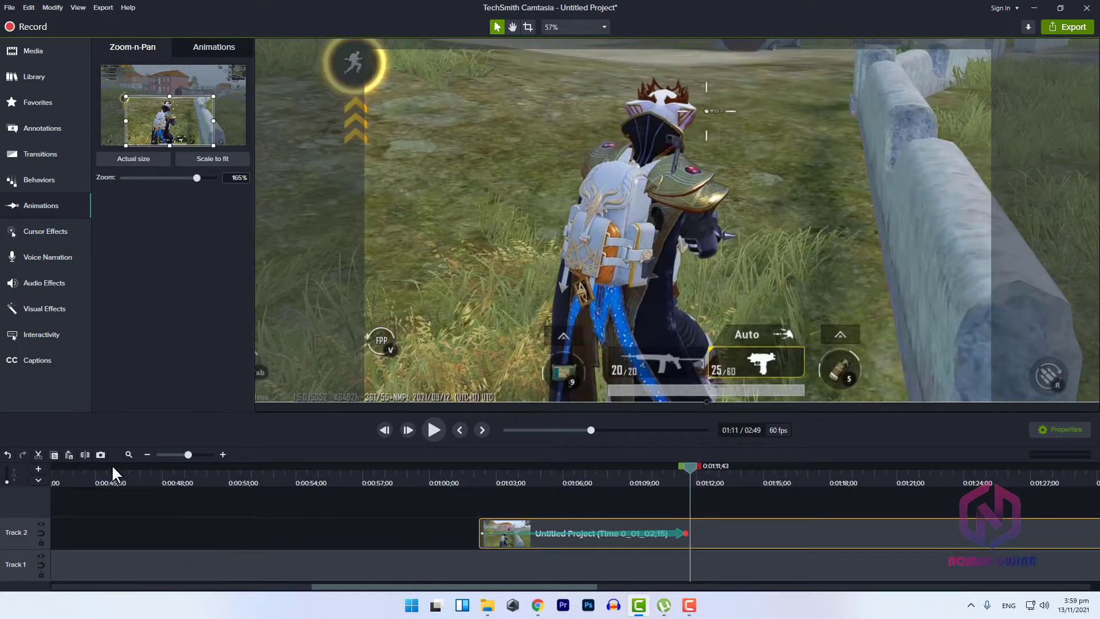
{"action": "left_click", "coordinate": [686, 466]}
{"action": "left_click", "coordinate": [692, 534]}
{"action": "left_click", "coordinate": [84, 454]}
{"action": "left_click", "coordinate": [703, 541]}
{"action": "key", "text": "Delete"}
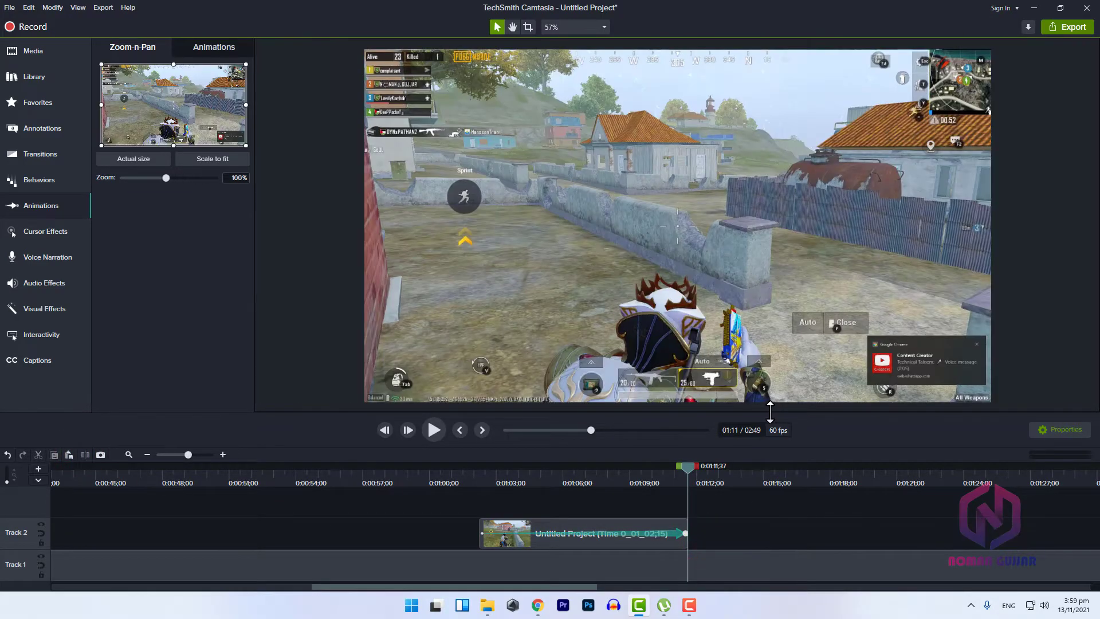
Play back the change from the zoomed still image to the gameplay video around 0:01:11.
{"action": "left_click_drag", "start_coordinate": [606, 473], "coordinate": [627, 514]}
{"action": "left_click", "coordinate": [430, 431]}
{"action": "left_click", "coordinate": [688, 482]}
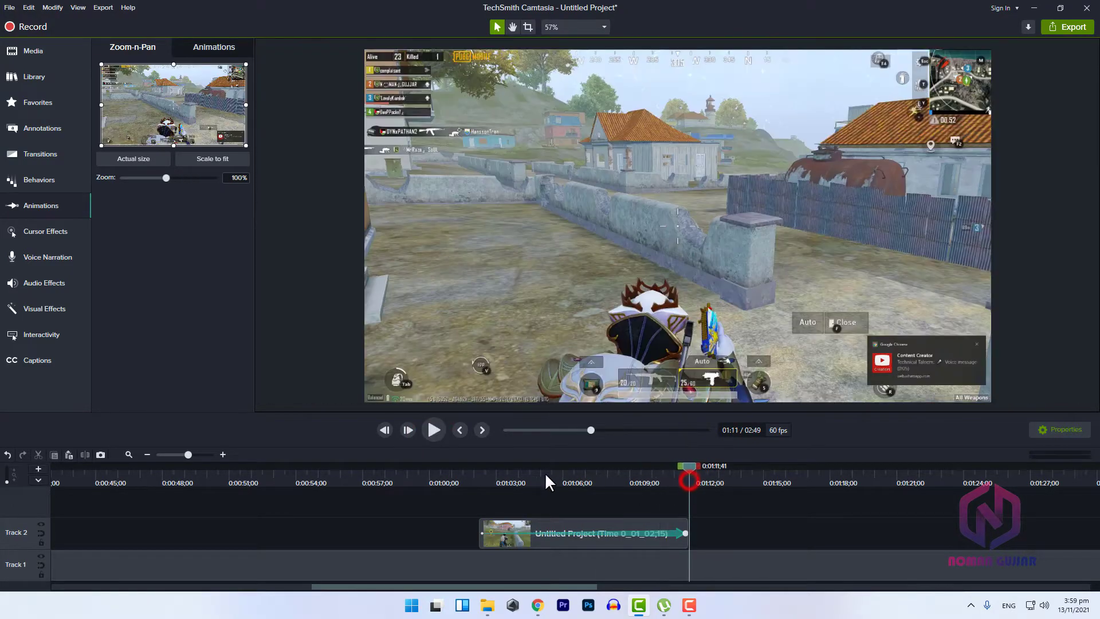
{"action": "left_click", "coordinate": [686, 479]}
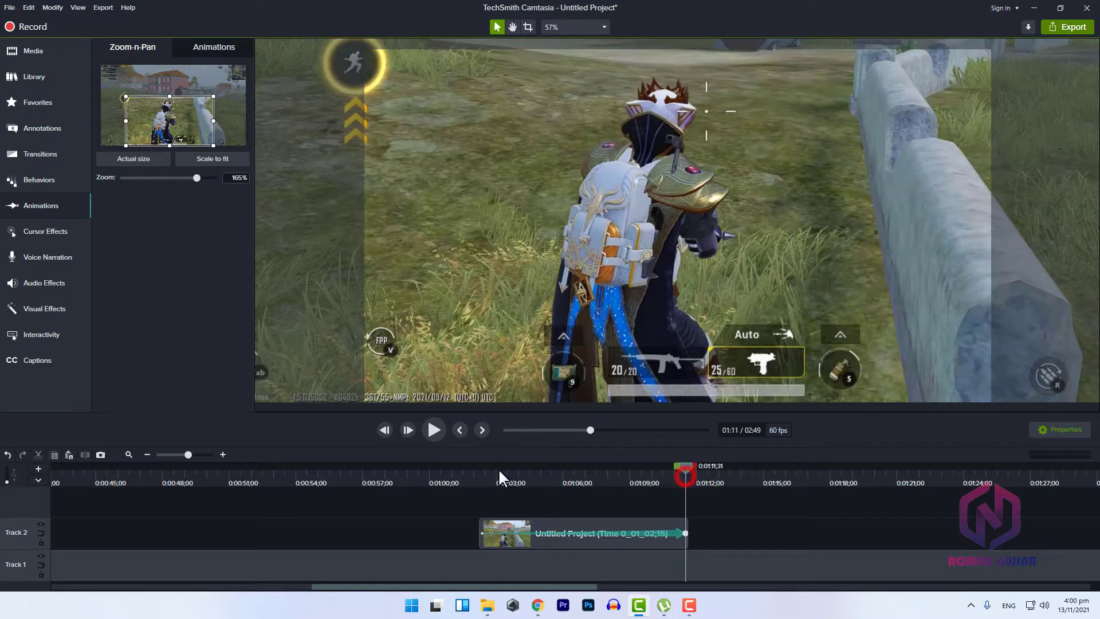
{"action": "left_click", "coordinate": [431, 432]}
{"action": "left_click", "coordinate": [431, 434]}
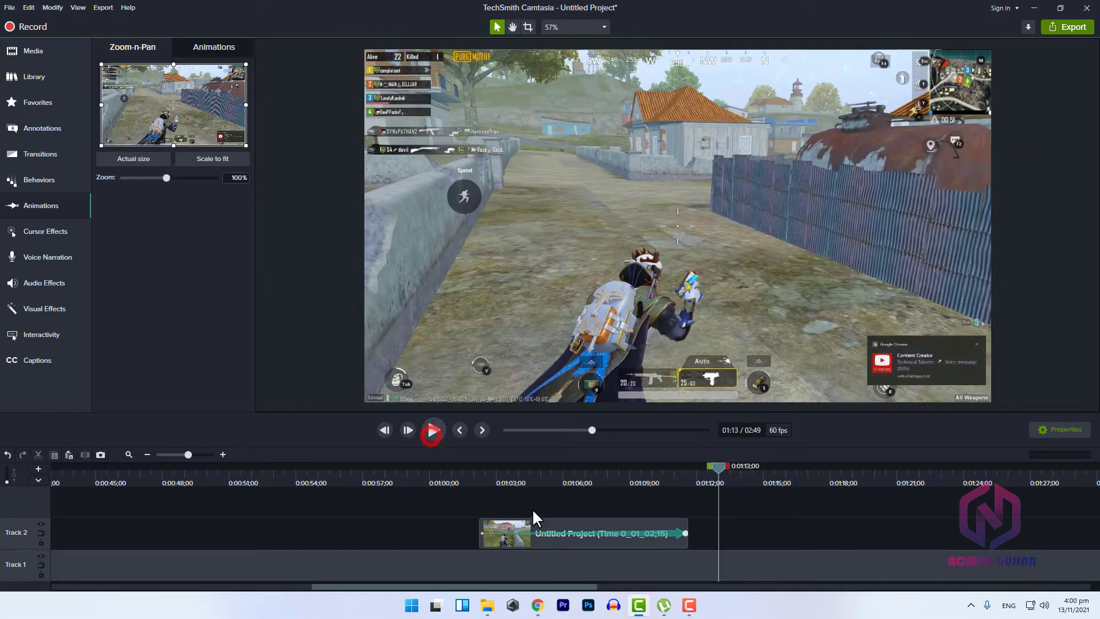
Copy the Track 1 gameplay section from 0:00:40;08 to 0:00:52;17 and paste it onto Track 2 at 0:00:40;08.
{"action": "left_click_drag", "start_coordinate": [187, 455], "coordinate": [171, 453]}
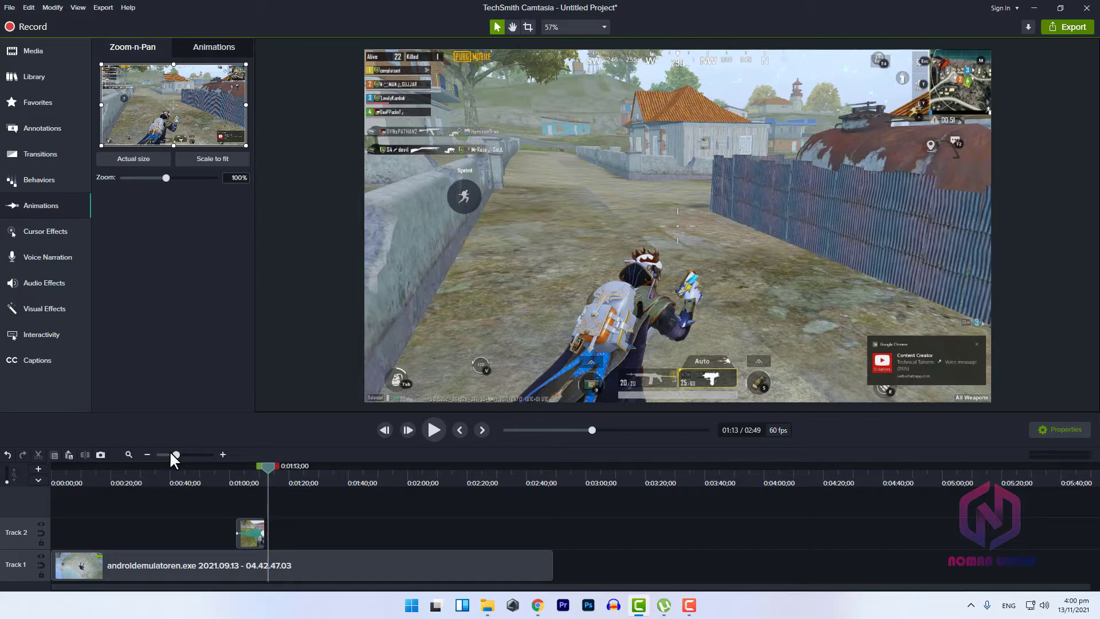
{"action": "left_click", "coordinate": [18, 59]}
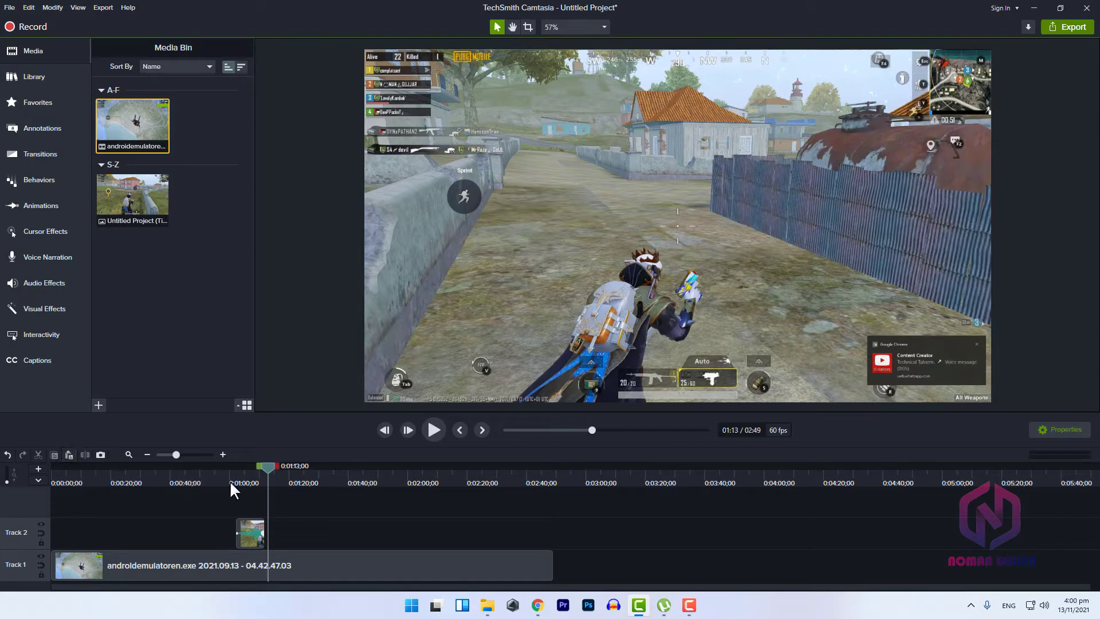
{"action": "left_click_drag", "start_coordinate": [248, 472], "coordinate": [181, 481]}
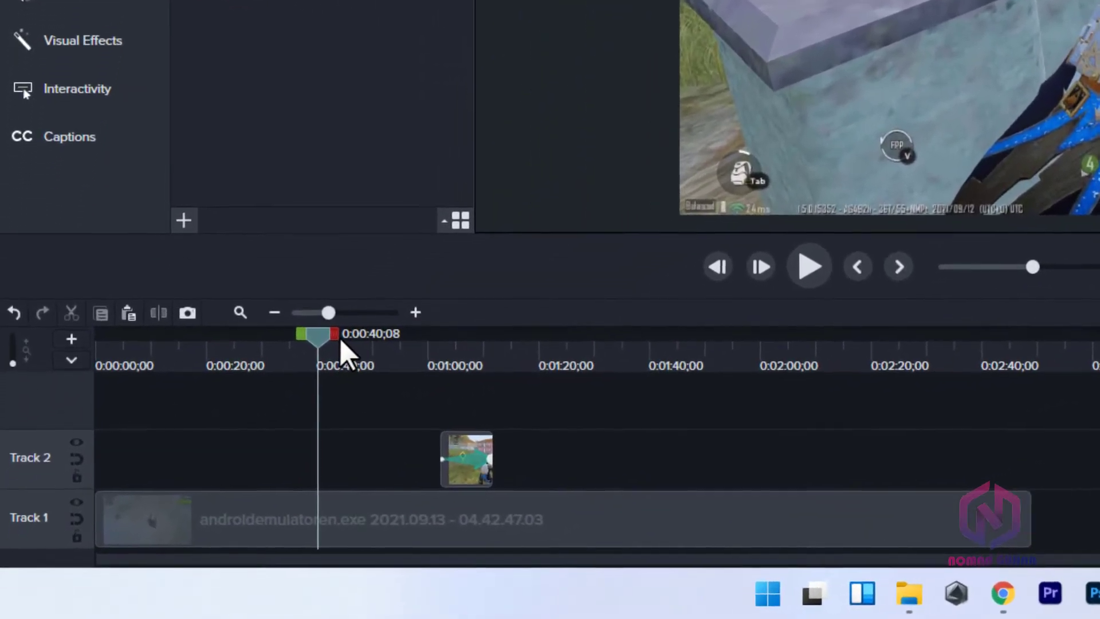
{"action": "left_click_drag", "start_coordinate": [334, 338], "coordinate": [404, 385]}
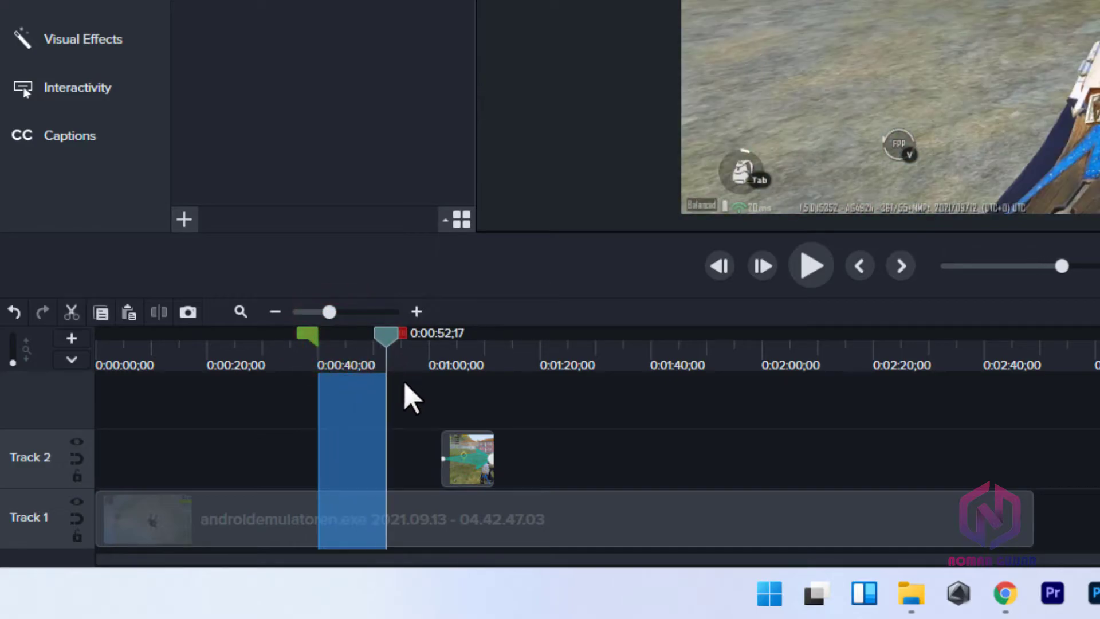
{"action": "left_click", "coordinate": [349, 516]}
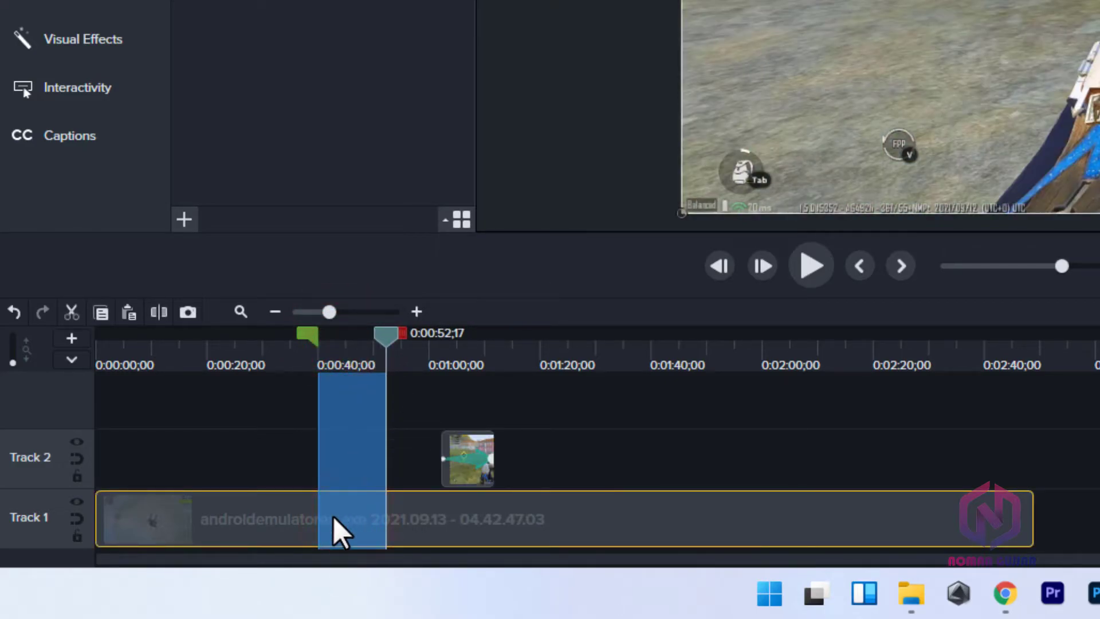
{"action": "left_click", "coordinate": [101, 313]}
{"action": "left_click_drag", "start_coordinate": [402, 335], "coordinate": [336, 342]}
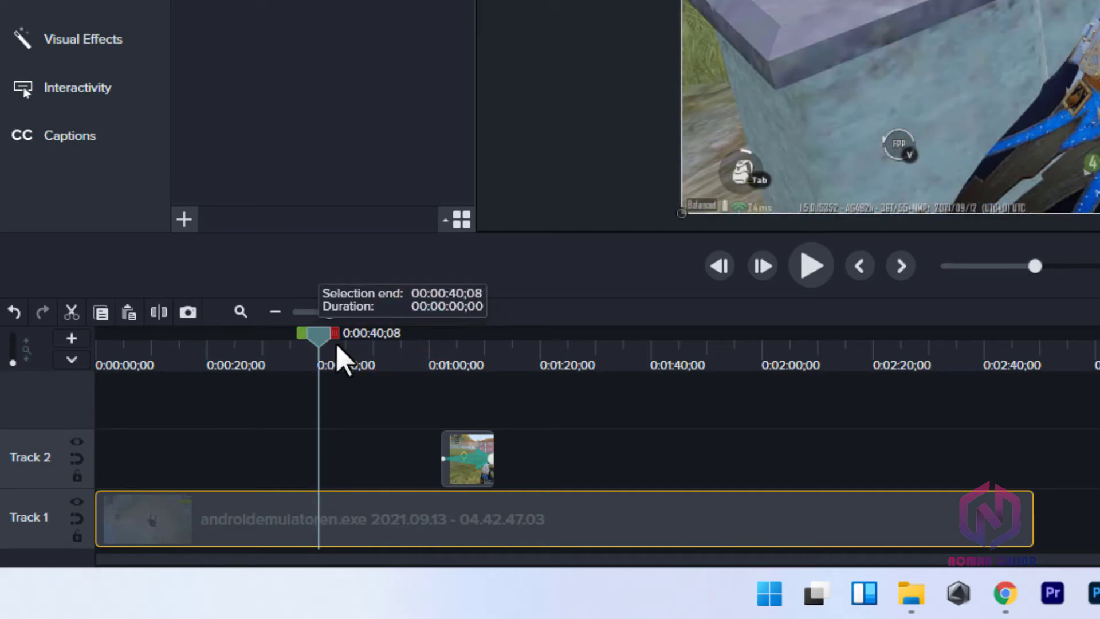
{"action": "left_click", "coordinate": [124, 322]}
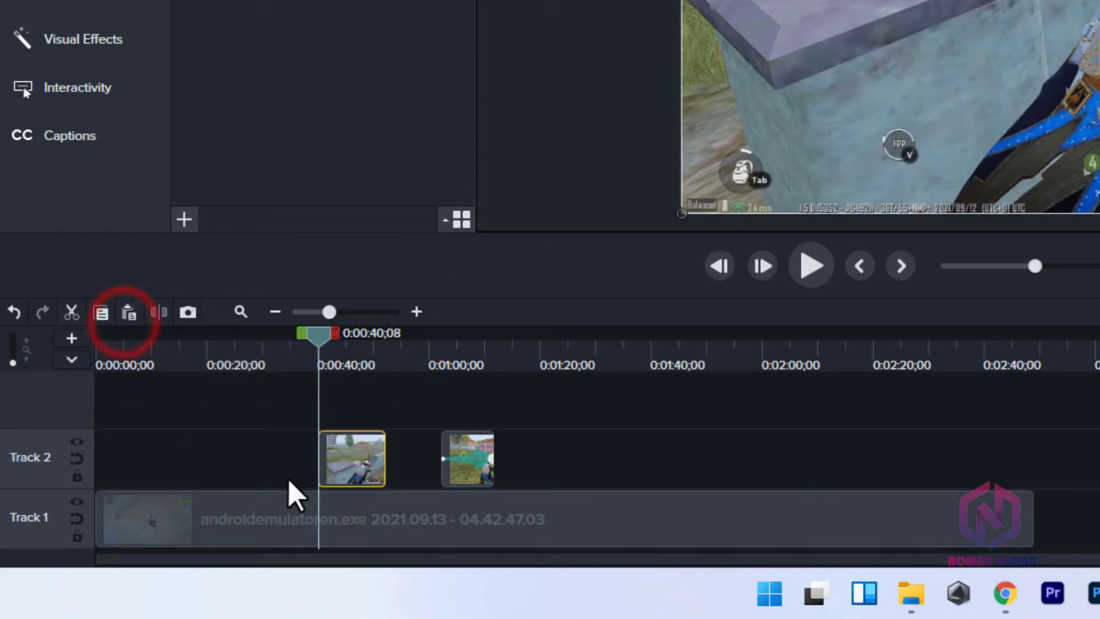
Move the pasted gameplay clip along Track 2 so that it starts at about 0:00:43, before the still image.
{"action": "left_click_drag", "start_coordinate": [320, 339], "coordinate": [300, 379]}
{"action": "left_click_drag", "start_coordinate": [342, 457], "coordinate": [1080, 506]}
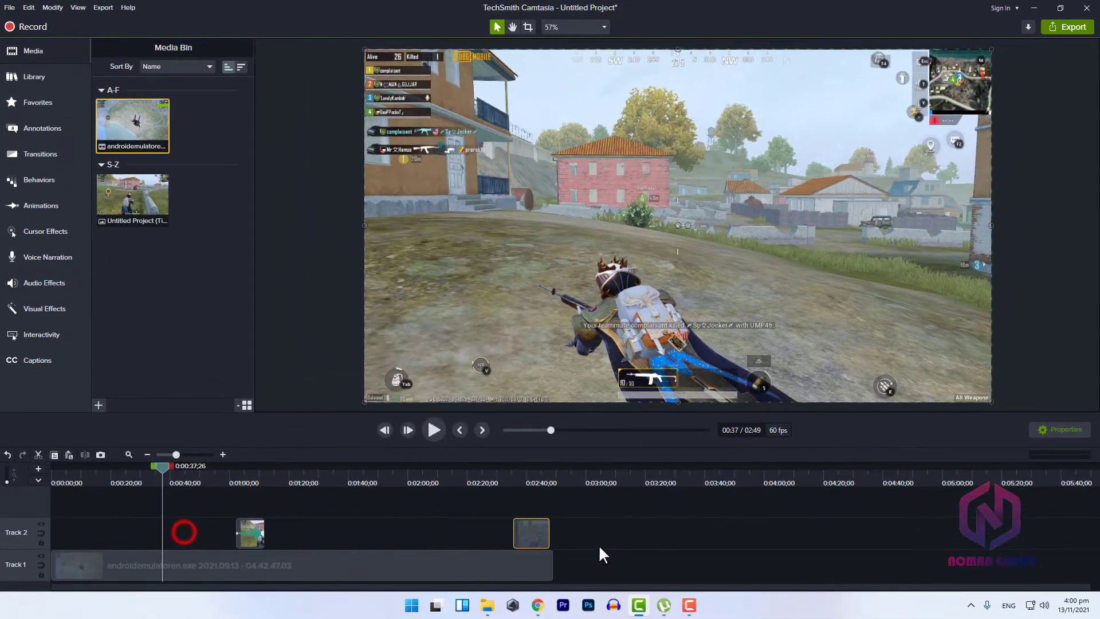
{"action": "left_click_drag", "start_coordinate": [576, 558], "coordinate": [434, 530]}
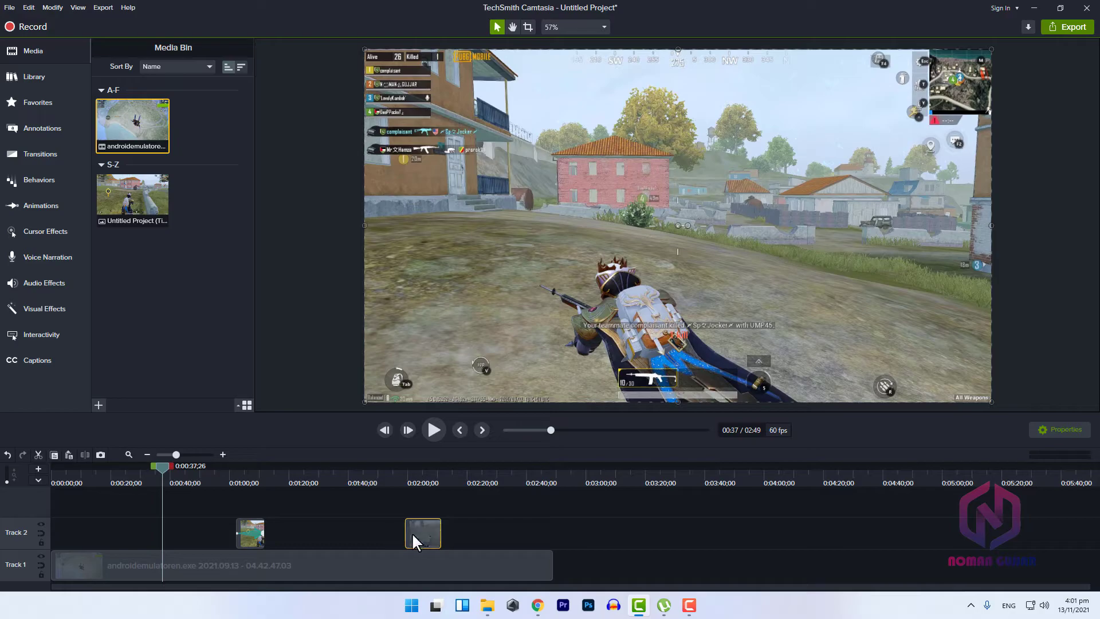
{"action": "left_click_drag", "start_coordinate": [396, 533], "coordinate": [191, 534]}
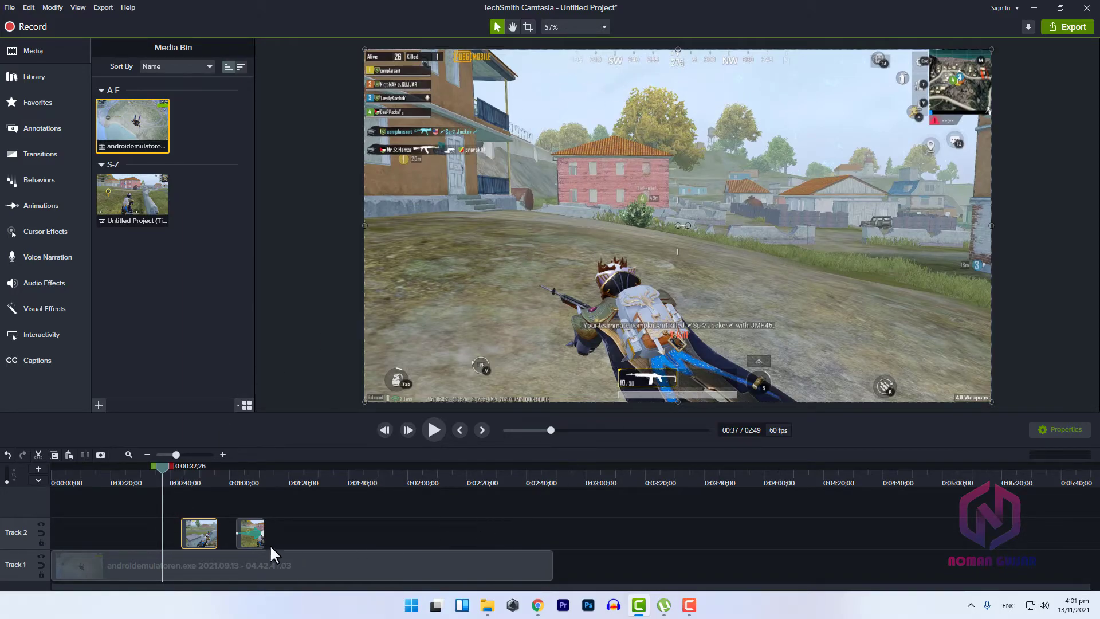
Add a Clip Speed effect to the pasted gameplay clip on Track 2.
{"action": "left_click", "coordinate": [185, 455]}
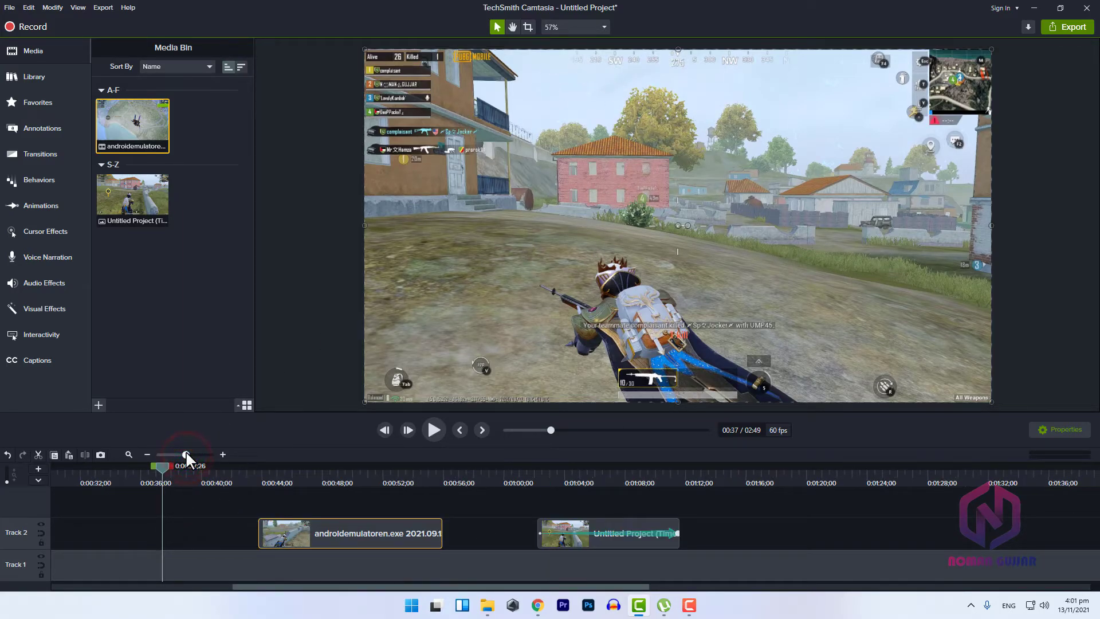
{"action": "left_click_drag", "start_coordinate": [210, 470], "coordinate": [249, 502]}
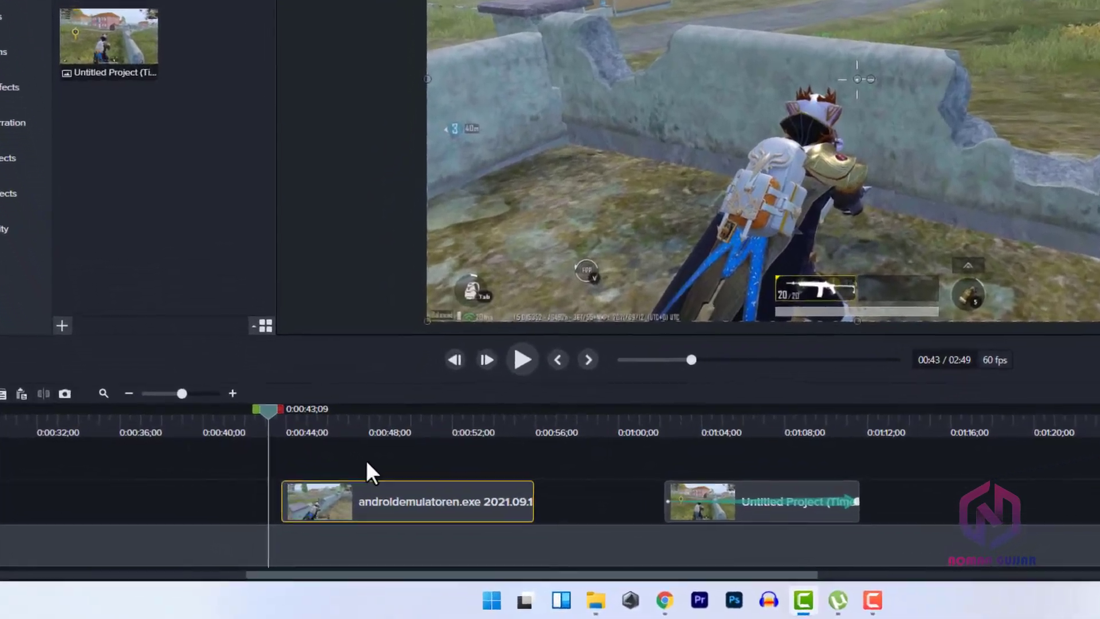
{"action": "left_click", "coordinate": [332, 526]}
{"action": "right_click", "coordinate": [403, 478]}
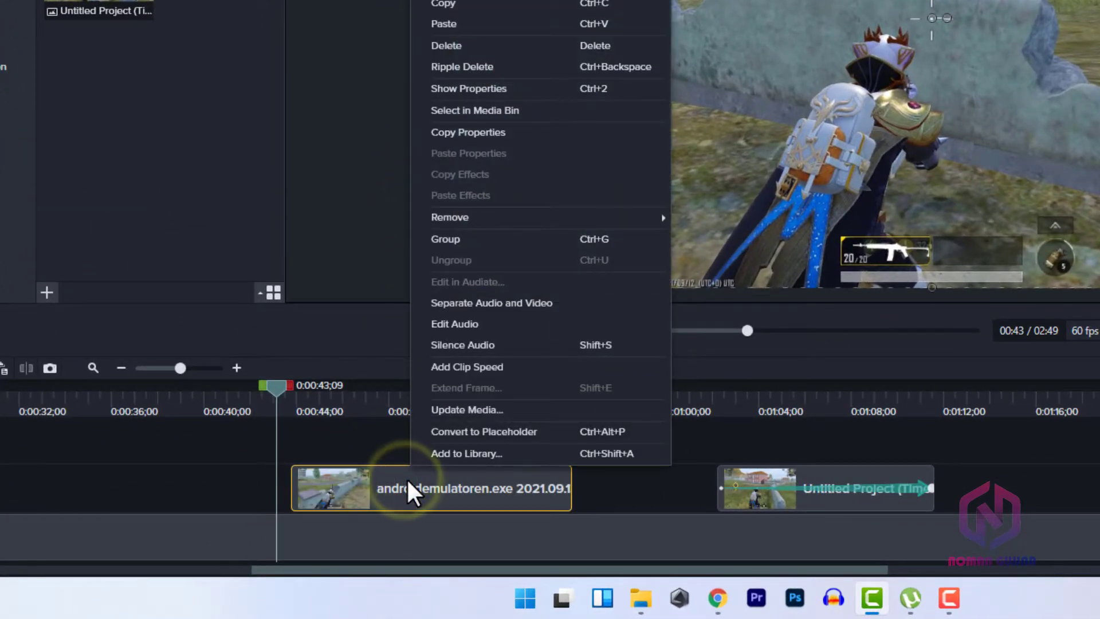
{"action": "left_click", "coordinate": [512, 361]}
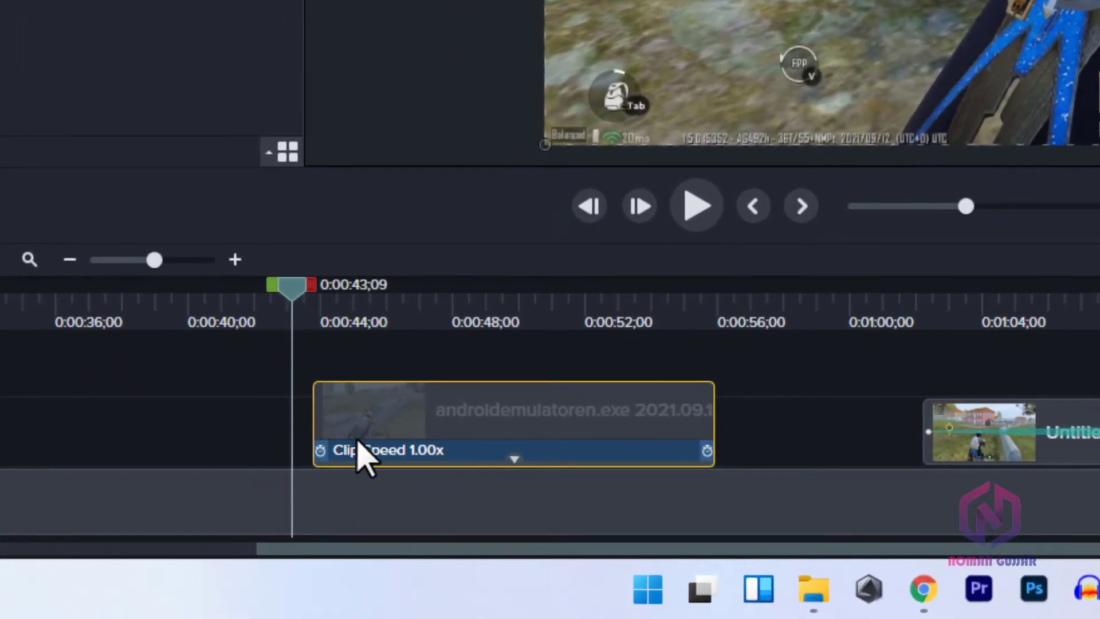
Slow the pasted gameplay clip to about 0.58x by stretching its clip speed to a duration of about 20 seconds.
{"action": "left_click_drag", "start_coordinate": [708, 463], "coordinate": [923, 464]}
{"action": "left_click_drag", "start_coordinate": [1063, 422], "coordinate": [1099, 422]}
{"action": "left_click_drag", "start_coordinate": [867, 474], "coordinate": [1057, 470]}
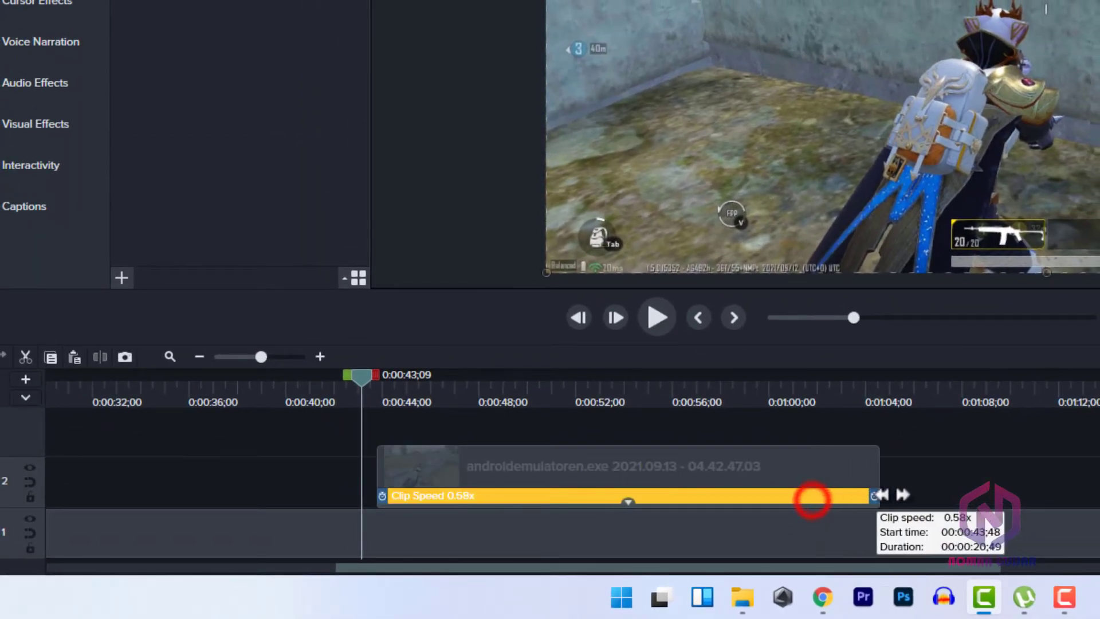
Slow the gameplay clip on Track 2 further to about 0.46x clip speed and play it back from about 0:00:43.
{"action": "left_click_drag", "start_coordinate": [974, 494], "coordinate": [995, 495]}
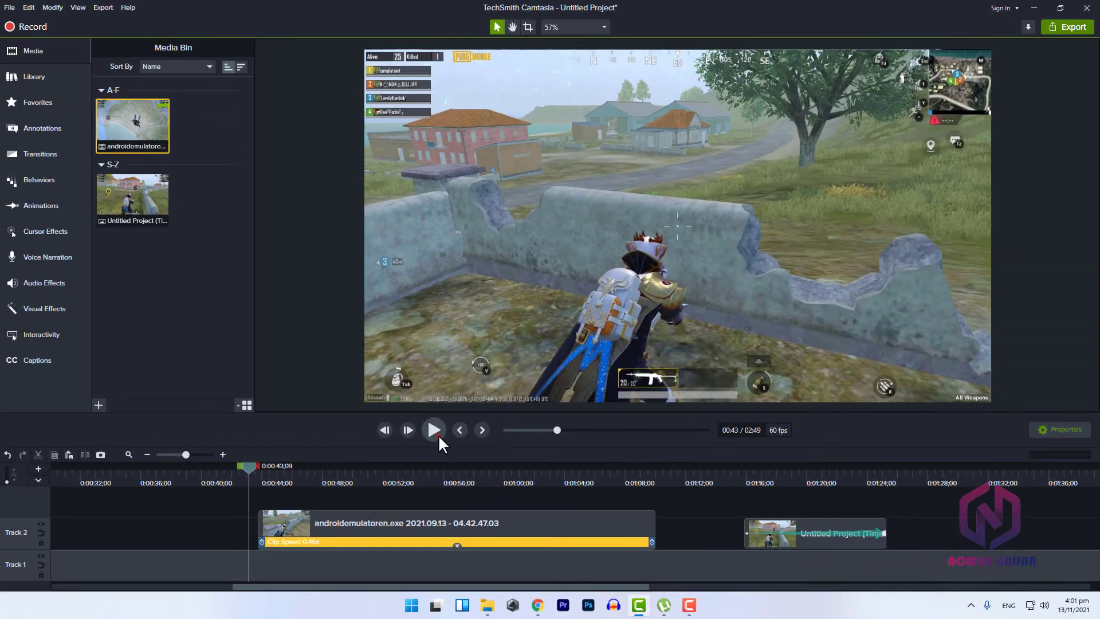
{"action": "left_click", "coordinate": [438, 434]}
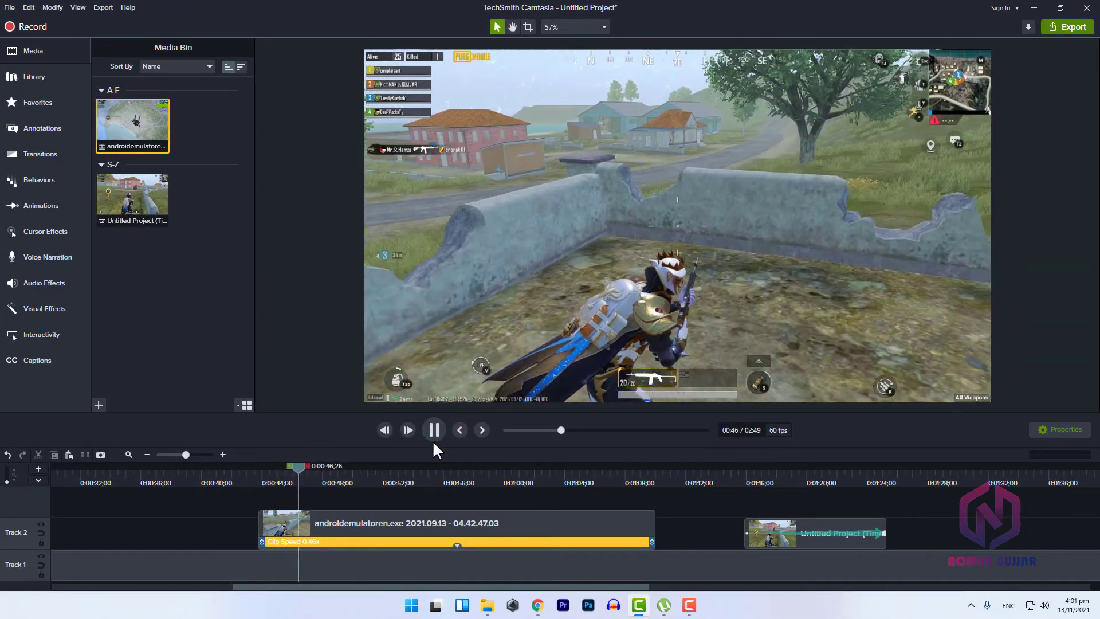
{"action": "left_click", "coordinate": [433, 430]}
Speed up the Track 2 gameplay clip by shortening its clip speed duration to about 4 seconds, and play it back from 0:00:43;32.
{"action": "left_click_drag", "start_coordinate": [651, 541], "coordinate": [318, 542]}
{"action": "left_click_drag", "start_coordinate": [298, 467], "coordinate": [255, 467]}
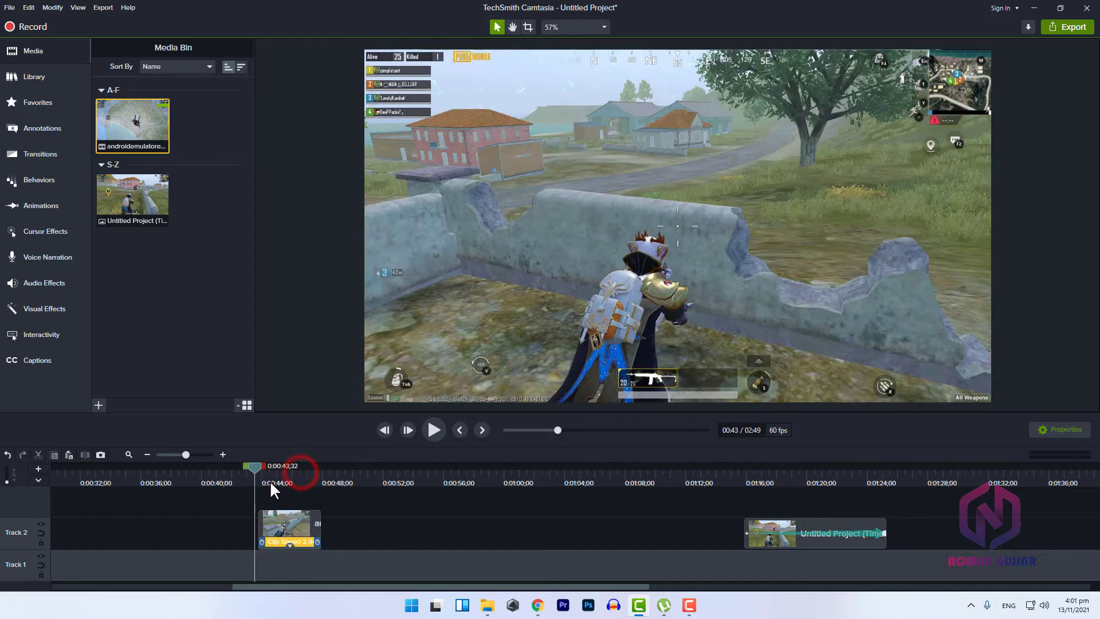
{"action": "left_click", "coordinate": [431, 431]}
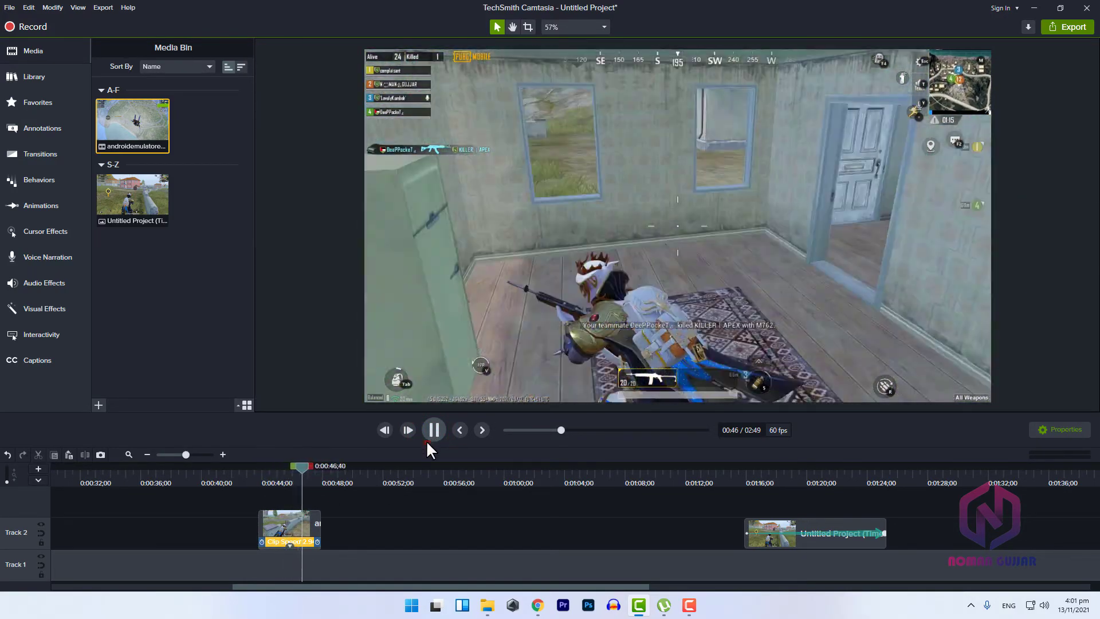
{"action": "left_click", "coordinate": [426, 440]}
{"action": "left_click", "coordinate": [166, 454]}
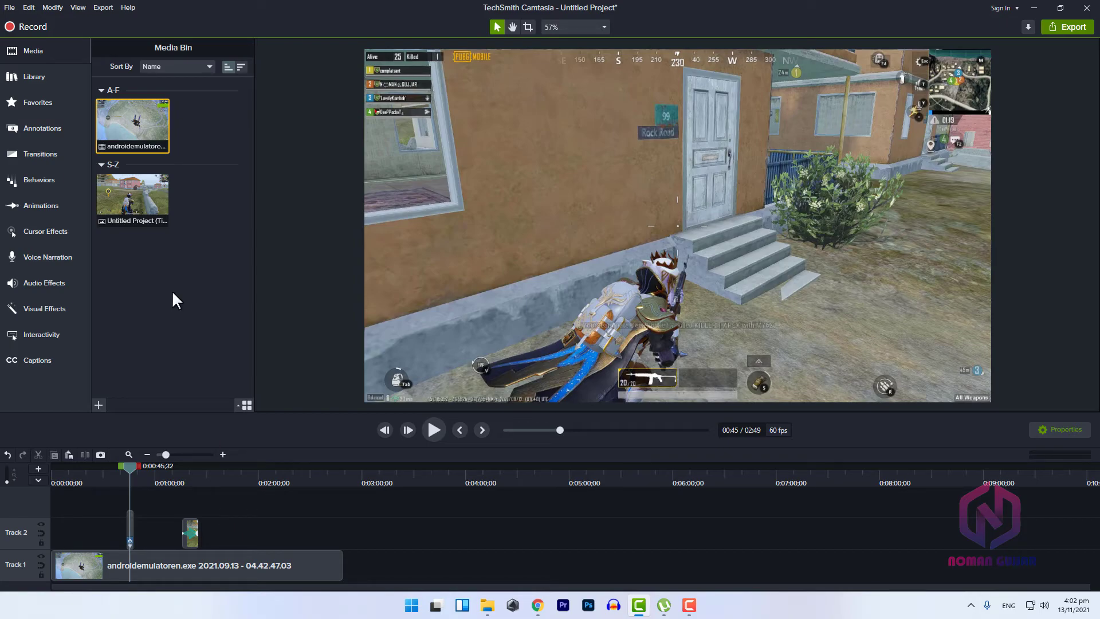
Minimize the video editor and switch to Chrome to view the YouTube channel's uploaded videos.
{"action": "left_click", "coordinate": [1036, 8]}
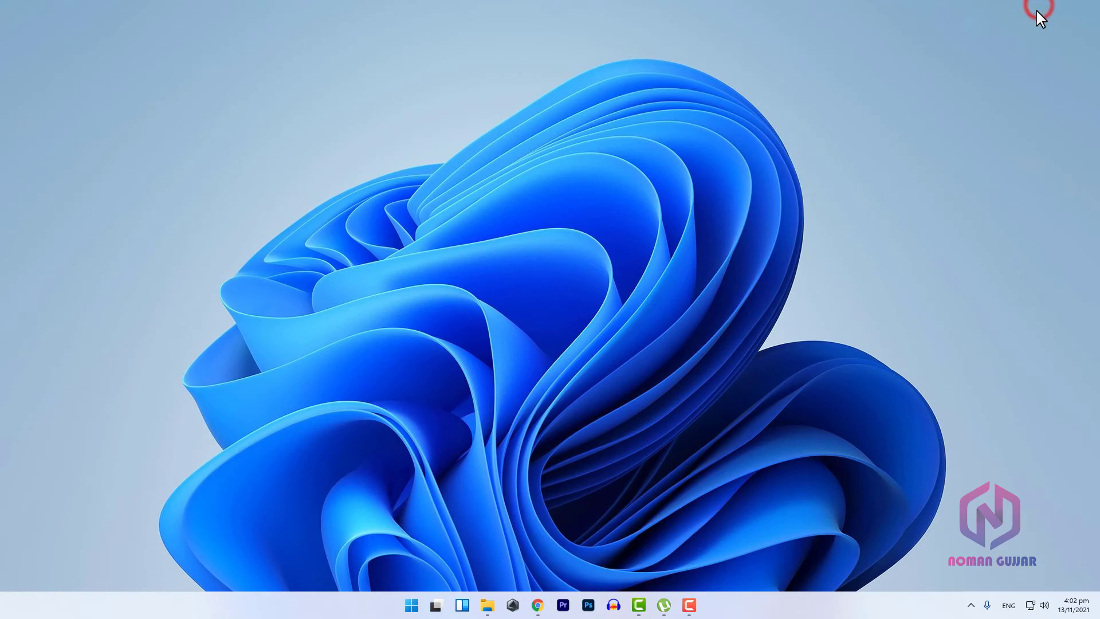
{"action": "left_click", "coordinate": [538, 605]}
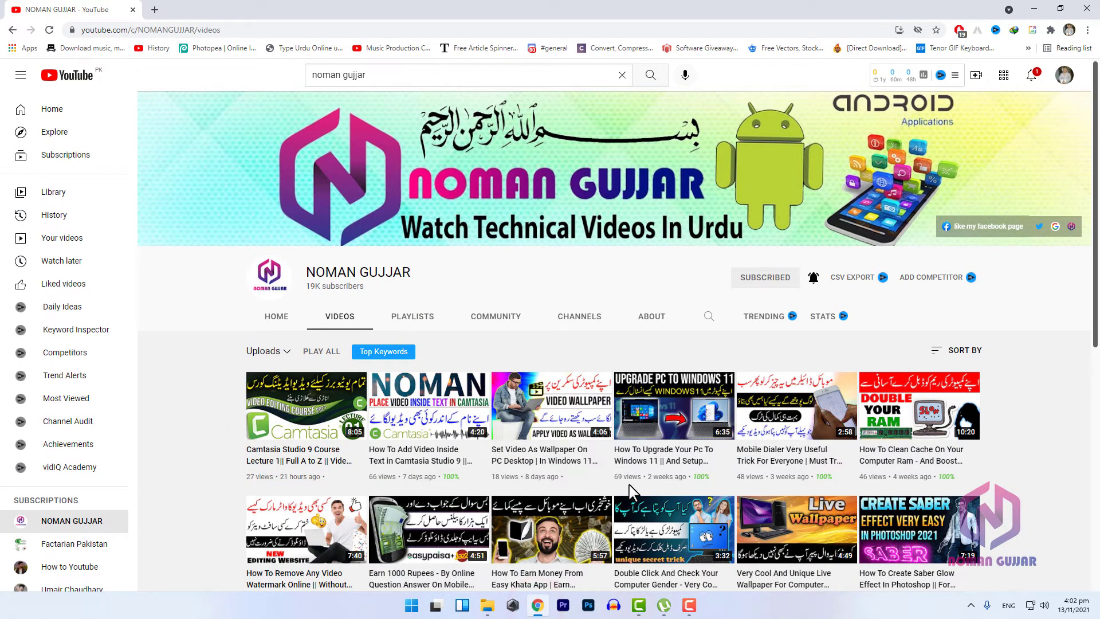